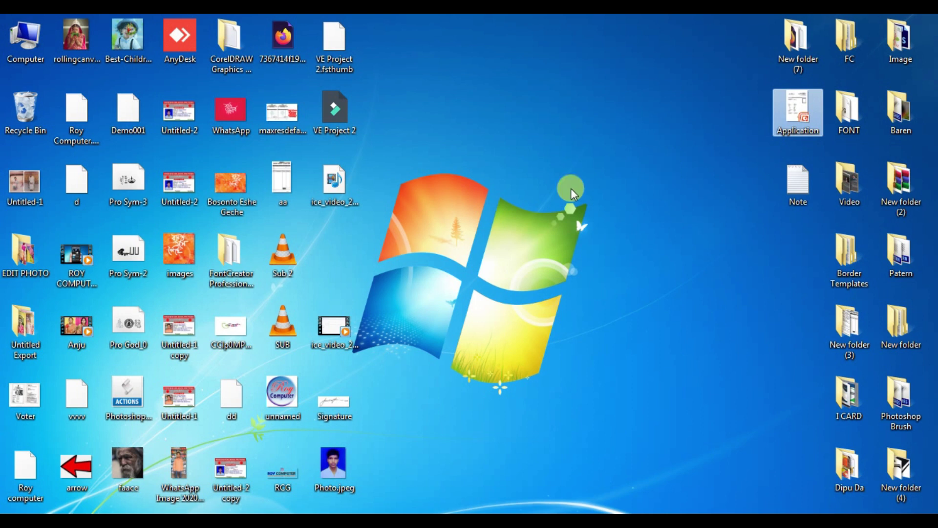
Open the Application admission form template with its {{Course}}, {{ID}} and {{Timestamp}} placeholders in PowerPoint
{"action": "left_click", "coordinate": [781, 134]}
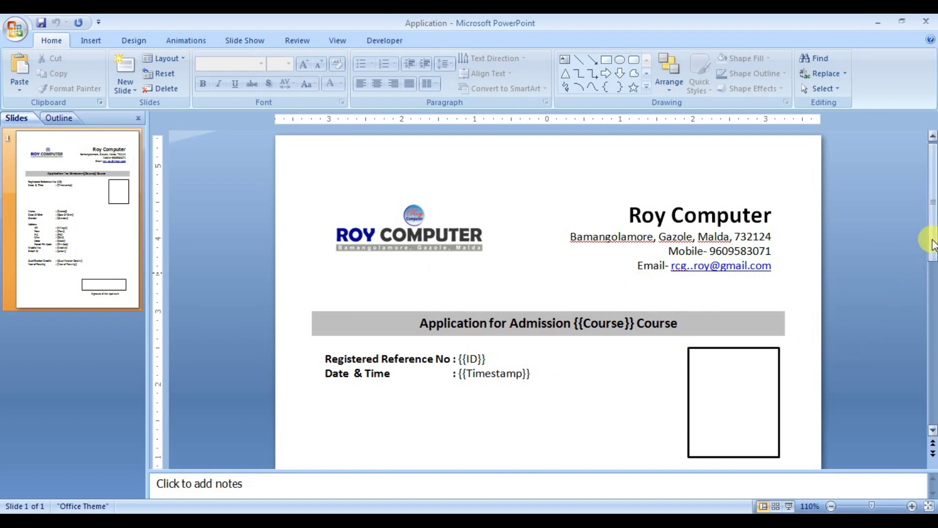
{"action": "left_click_drag", "start_coordinate": [933, 239], "coordinate": [928, 288]}
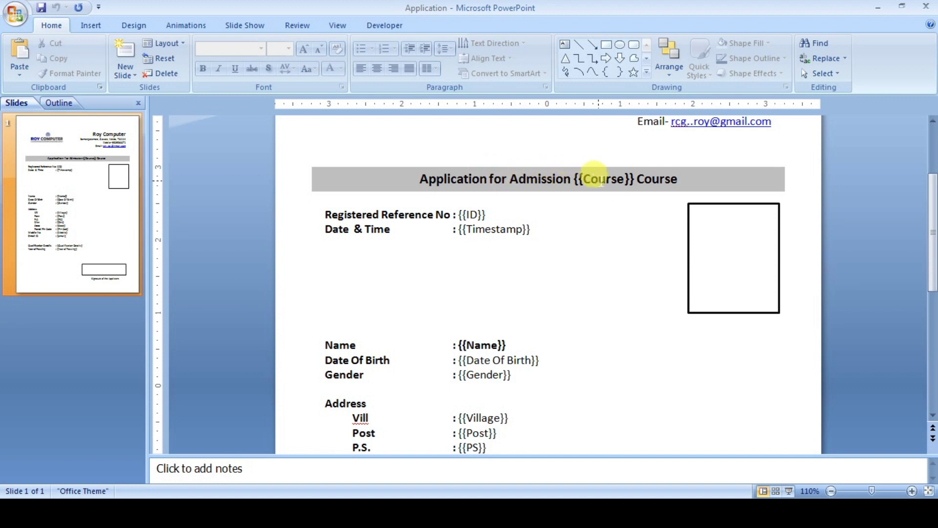
{"action": "left_click_drag", "start_coordinate": [930, 195], "coordinate": [929, 149]}
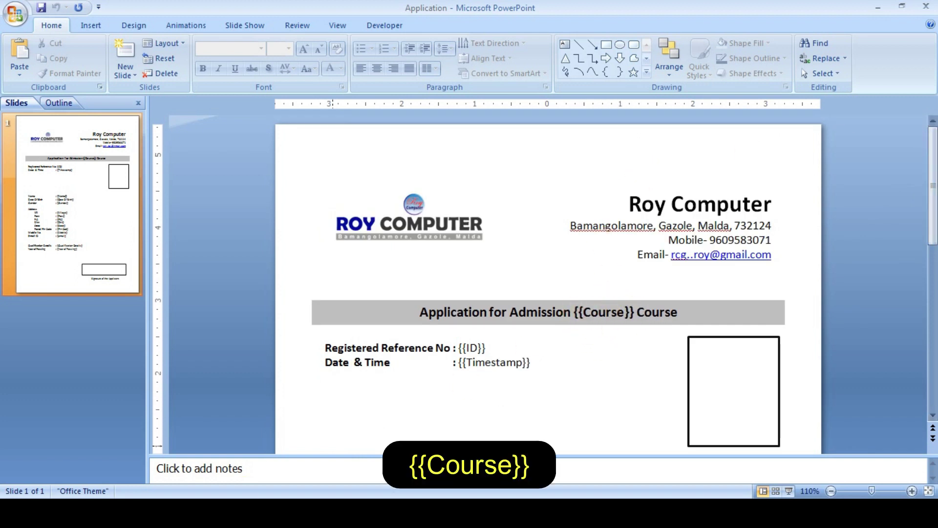
Copy the header text 'Course Name' from cell B1 of the responses sheet
{"action": "key", "text": "alt+Tab"}
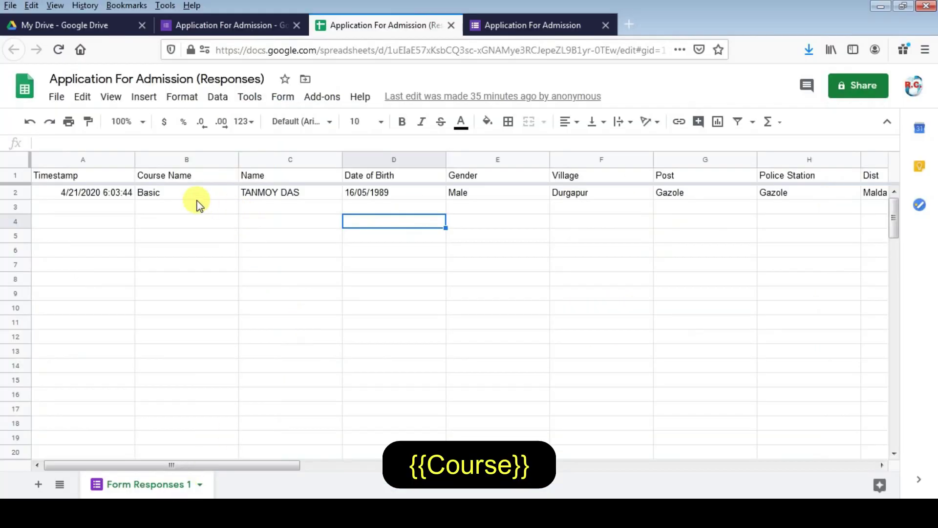
{"action": "left_click", "coordinate": [176, 182]}
{"action": "key", "text": "alt+Tab"}
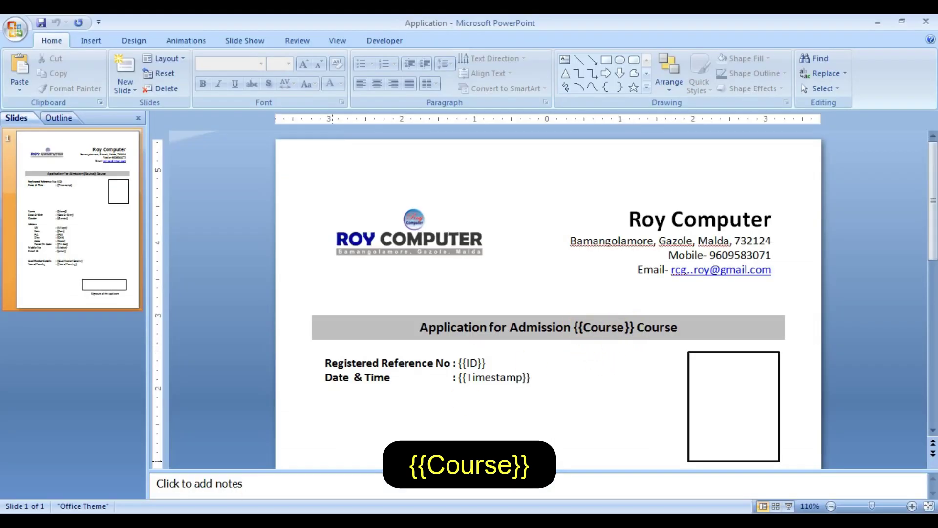
{"action": "key", "text": "alt+Tab"}
{"action": "left_click", "coordinate": [154, 190]}
{"action": "double_click", "coordinate": [187, 181]}
{"action": "left_click_drag", "start_coordinate": [186, 182], "coordinate": [130, 186]}
{"action": "key", "text": "ctrl+c"}
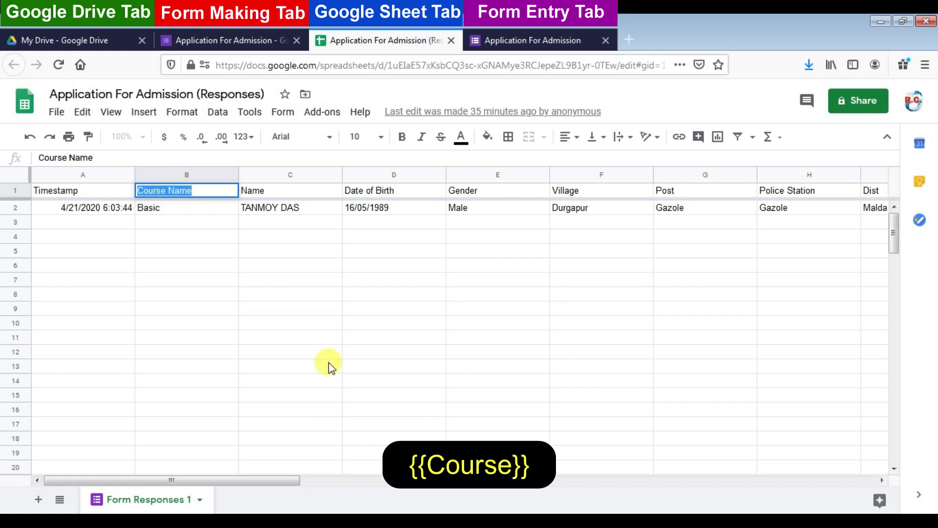
{"action": "key", "text": "alt+Tab"}
Paste 'Course Name' over 'Course' in the title placeholder and make it bold
{"action": "left_click", "coordinate": [589, 329]}
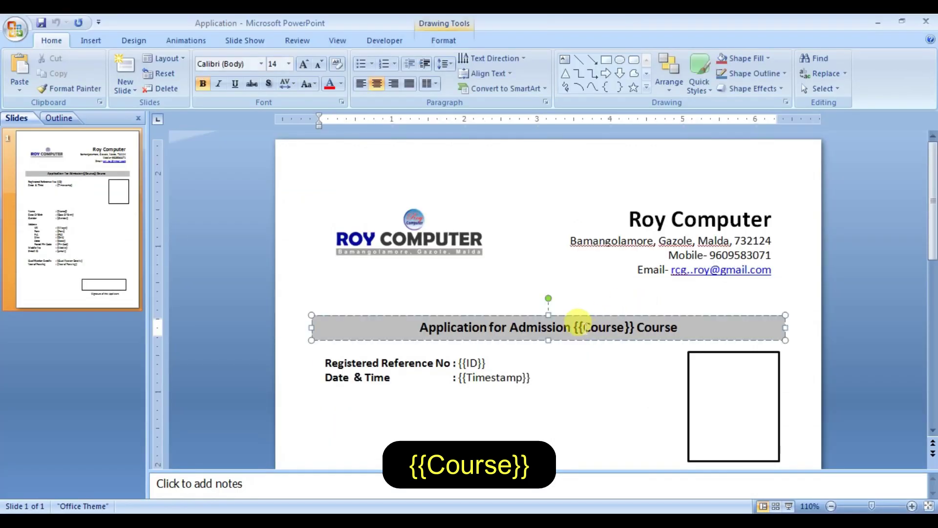
{"action": "left_click_drag", "start_coordinate": [584, 328], "coordinate": [617, 326]}
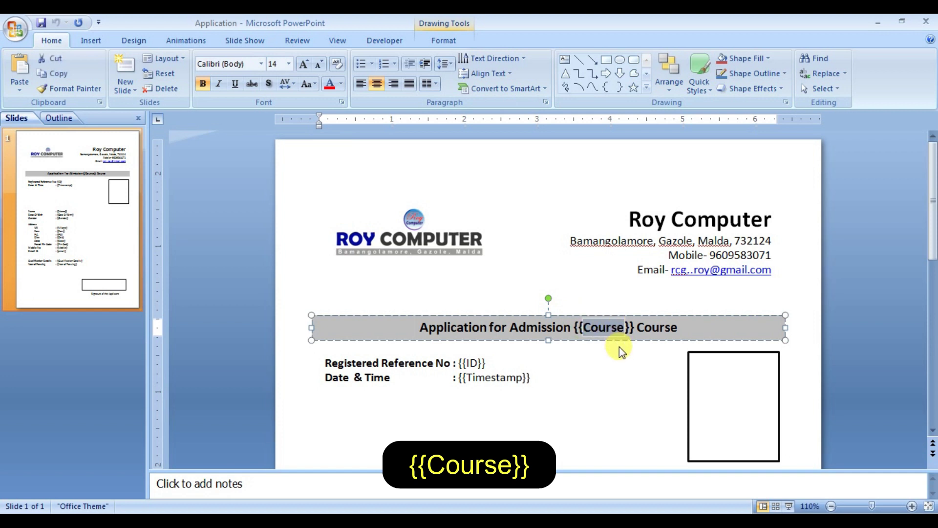
{"action": "key", "text": "ctrl+v"}
{"action": "left_click_drag", "start_coordinate": [564, 328], "coordinate": [644, 328]}
{"action": "left_click", "coordinate": [203, 84]}
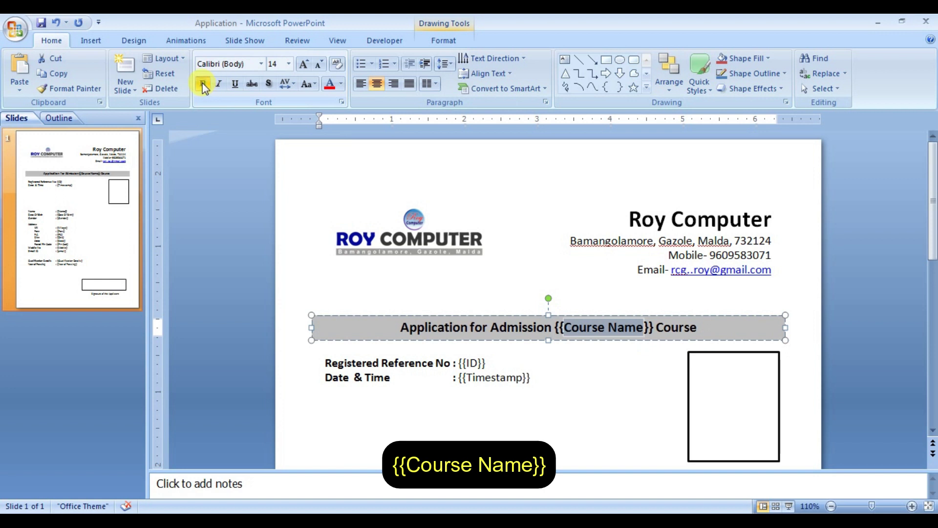
{"action": "left_click", "coordinate": [538, 327]}
{"action": "left_click", "coordinate": [663, 329]}
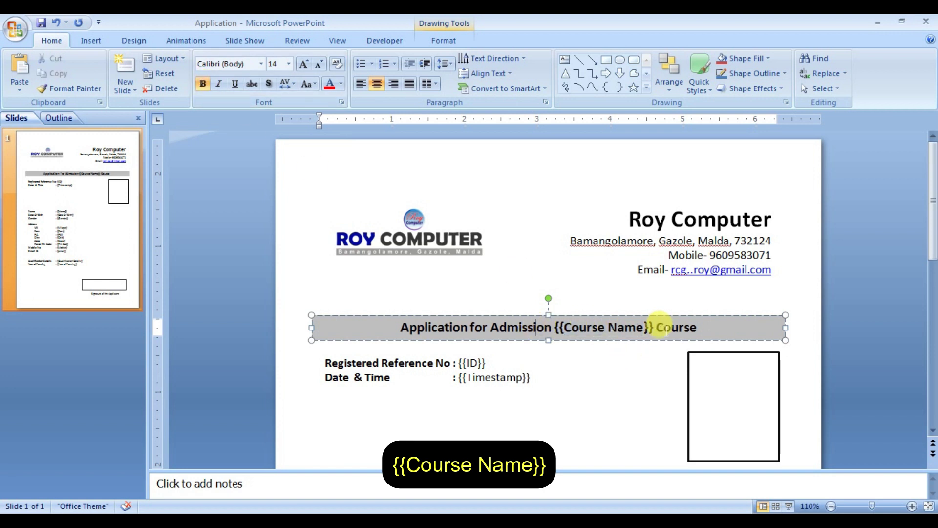
{"action": "scroll", "coordinate": [665, 332], "scroll_direction": "down", "scroll_amount": 3}
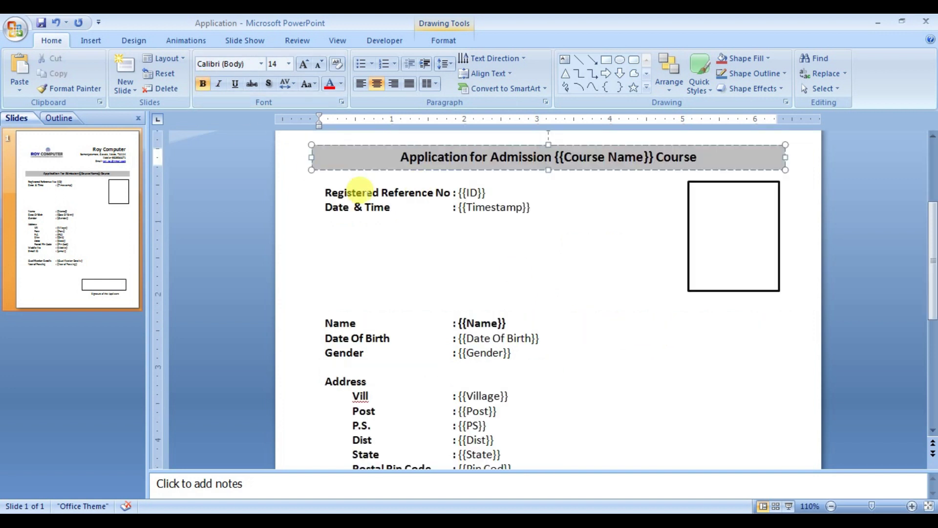
{"action": "left_click", "coordinate": [802, 169]}
{"action": "key", "text": "alt+Tab"}
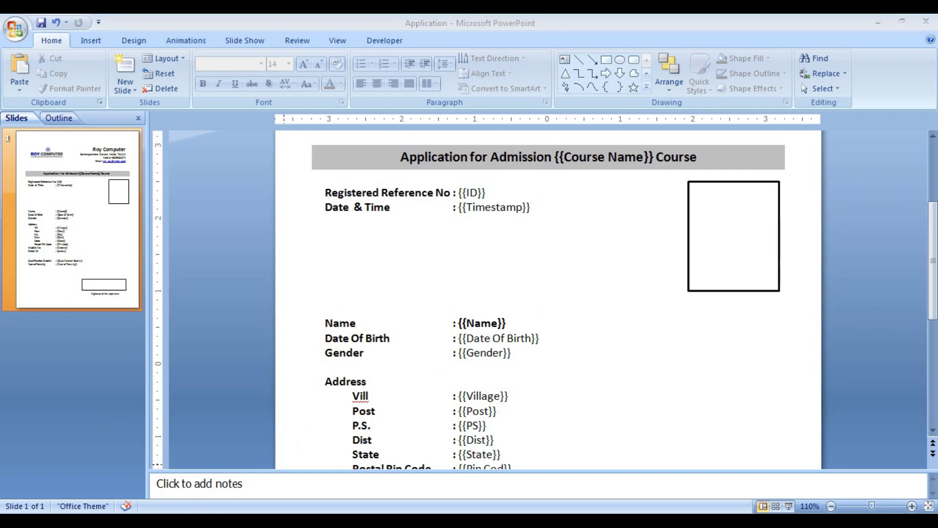
{"action": "left_click", "coordinate": [187, 224]}
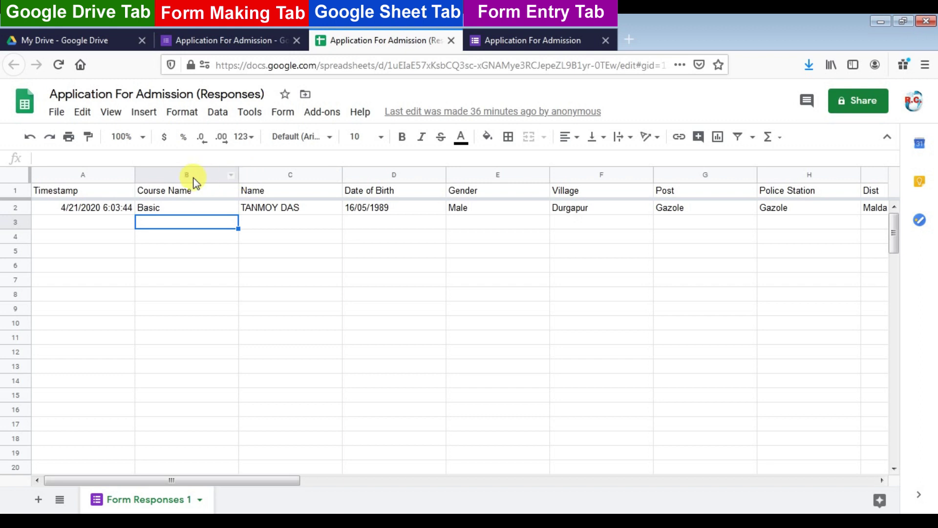
Insert a narrow blank column C left of Name and select cell C1
{"action": "left_click", "coordinate": [247, 176]}
{"action": "right_click", "coordinate": [247, 177]}
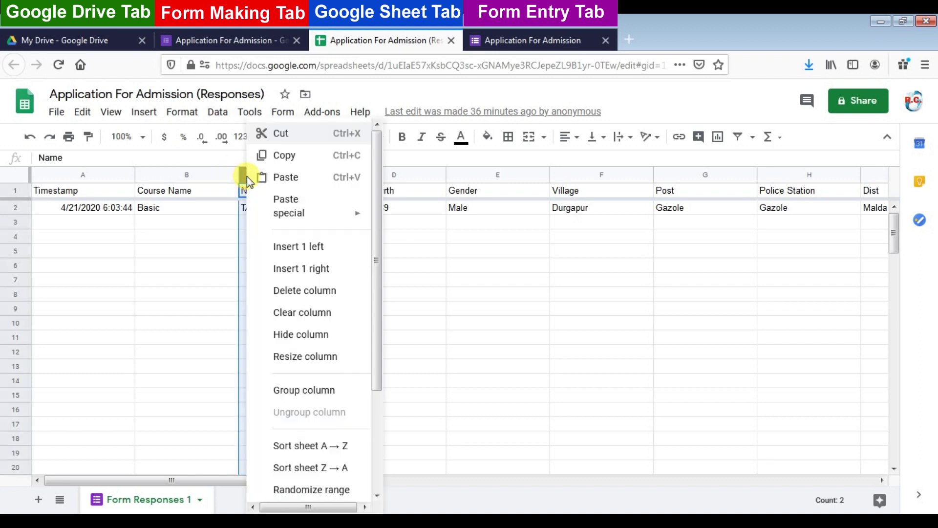
{"action": "left_click", "coordinate": [285, 246]}
{"action": "left_click_drag", "start_coordinate": [341, 175], "coordinate": [307, 176]}
{"action": "left_click", "coordinate": [282, 192]}
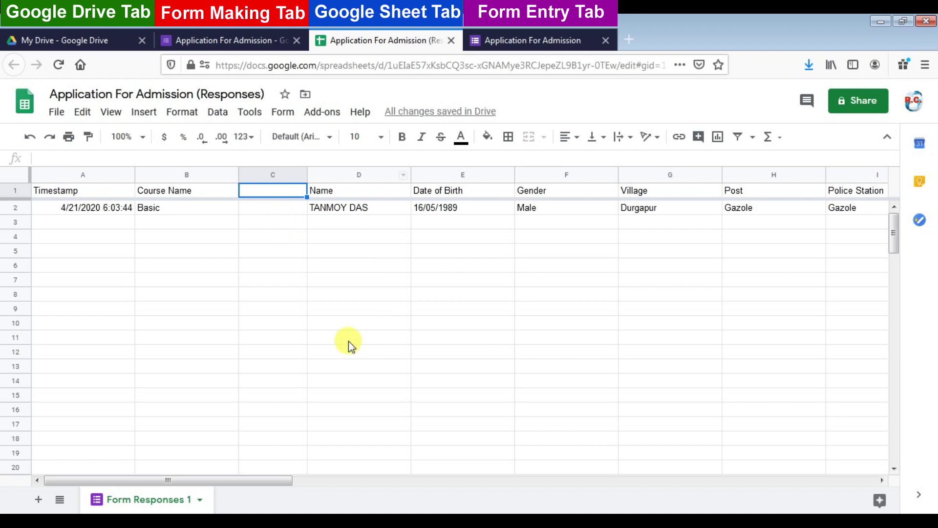
{"action": "left_click", "coordinate": [348, 338]}
{"action": "left_click", "coordinate": [271, 195]}
{"action": "left_click", "coordinate": [880, 21]}
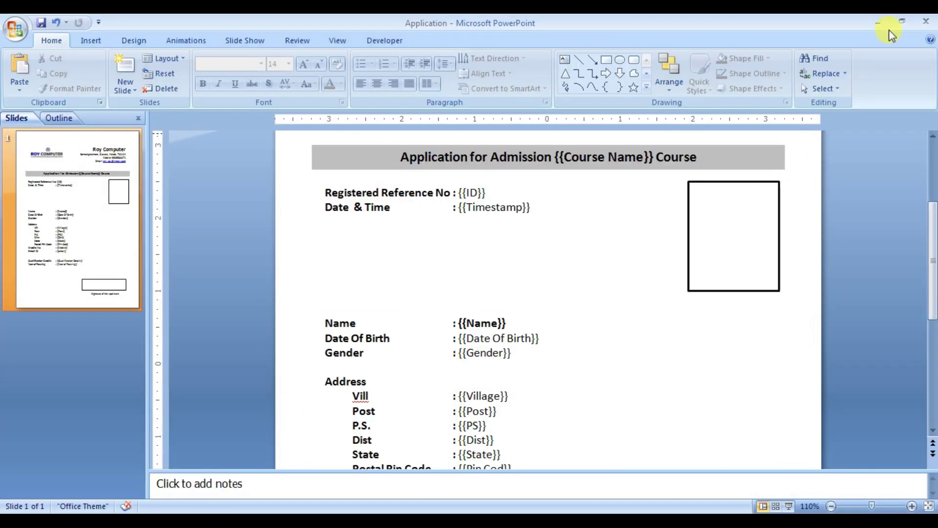
Copy the ARRAY_CONSTRAIN ID formula from Note.txt and return to the responses sheet
{"action": "left_click", "coordinate": [877, 25]}
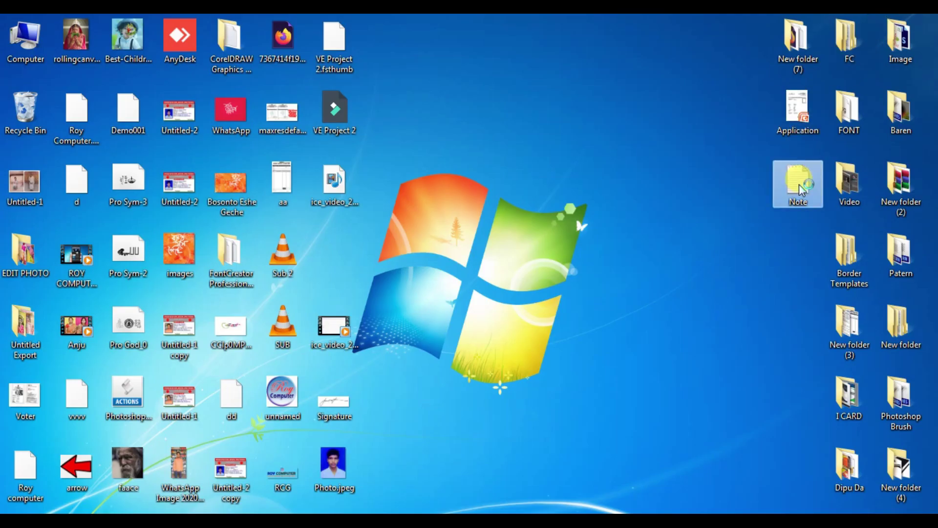
{"action": "double_click", "coordinate": [797, 183]}
{"action": "key", "text": "ctrl+a"}
{"action": "key", "text": "ctrl+c"}
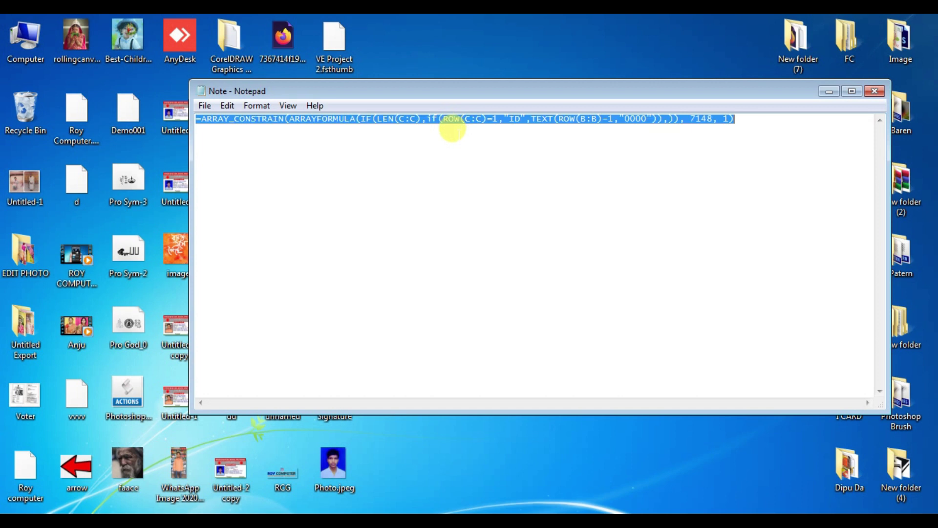
{"action": "left_click", "coordinate": [830, 92]}
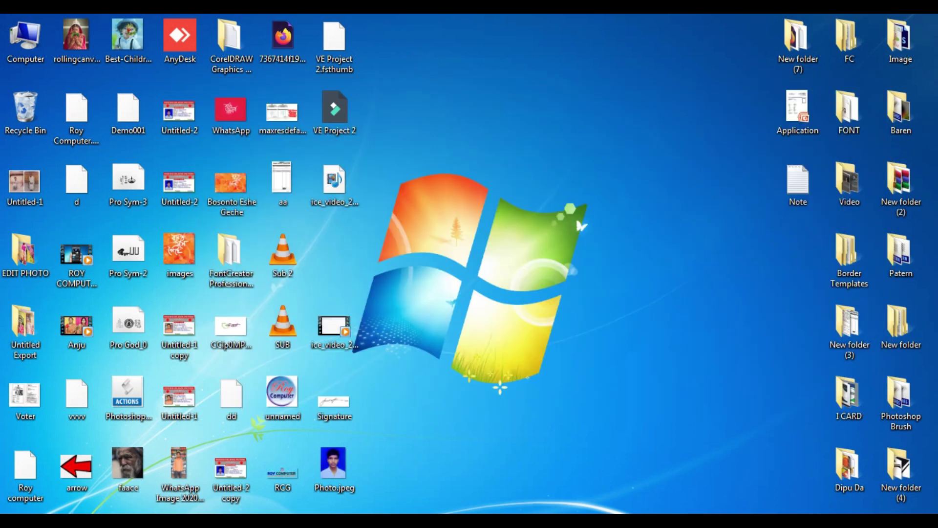
{"action": "left_click", "coordinate": [220, 522]}
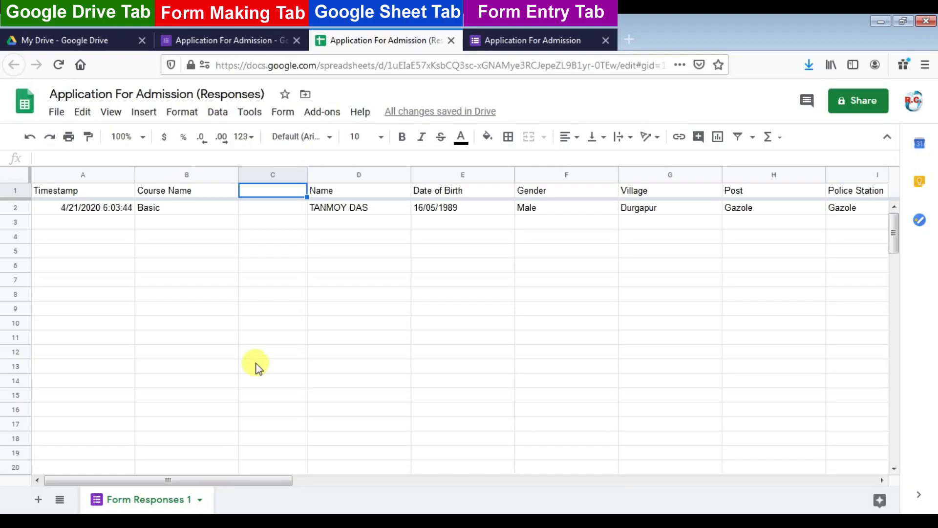
Paste the ID formula into C1, changing ROW(B:B) to ROW(C:C)
{"action": "key", "text": "ctrl+v"}
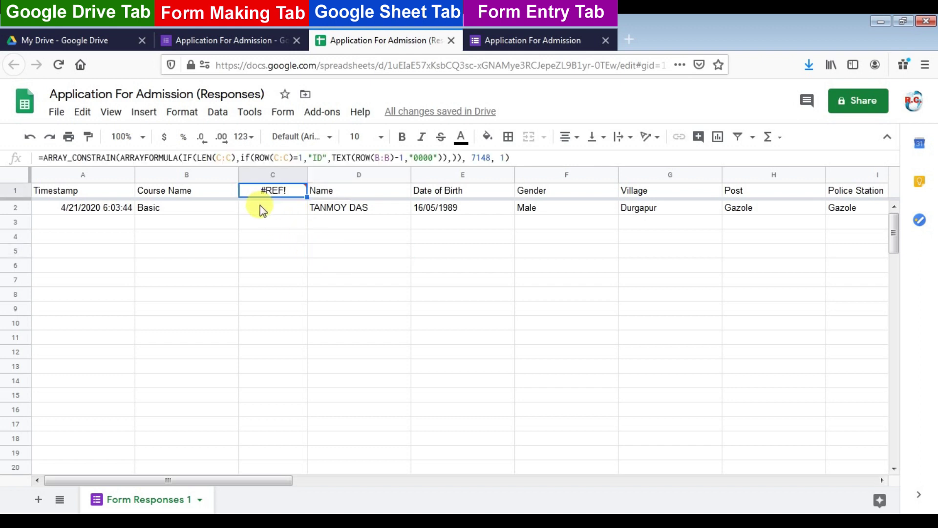
{"action": "double_click", "coordinate": [377, 158]}
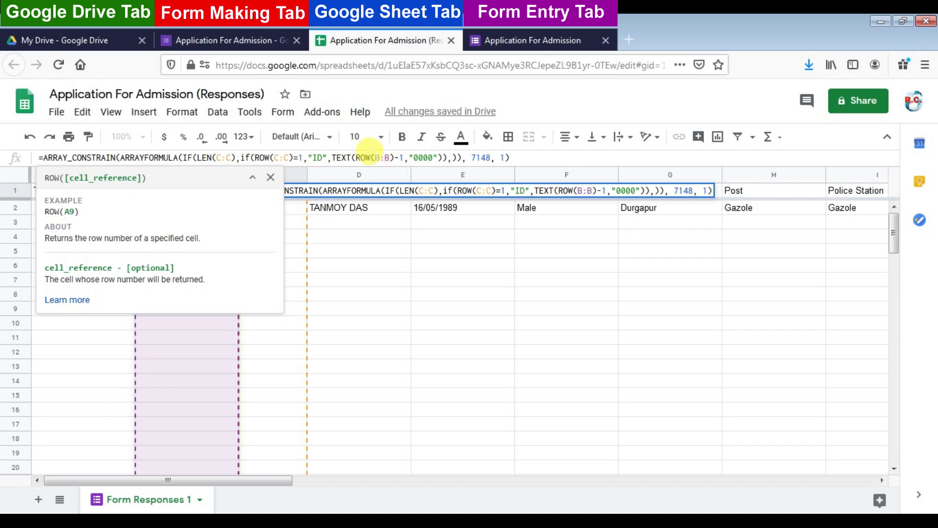
{"action": "type", "text": "C"}
{"action": "double_click", "coordinate": [387, 157]}
{"action": "type", "text": "C"}
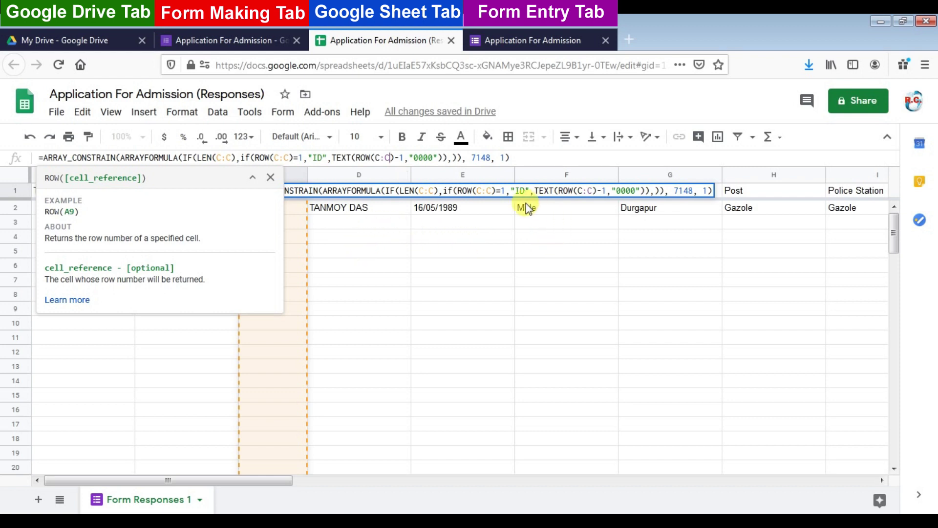
{"action": "left_click", "coordinate": [202, 140]}
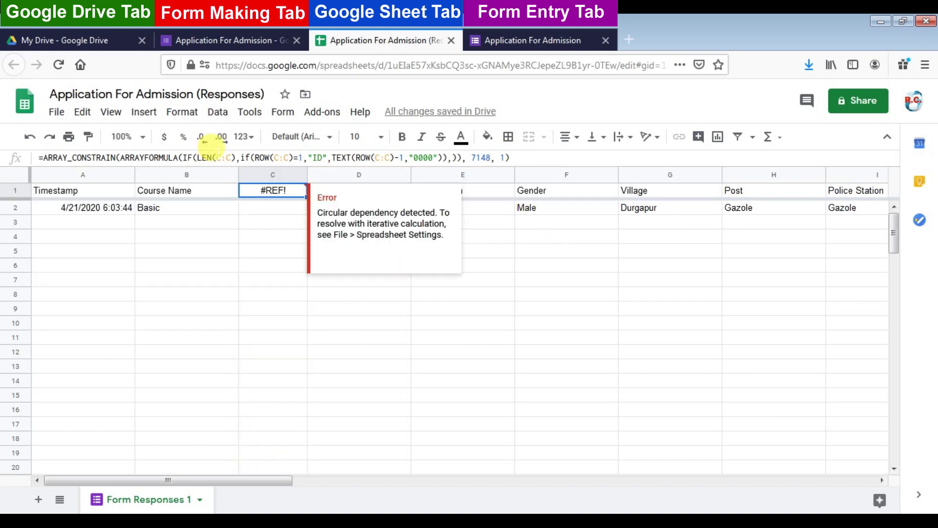
Correct the formula to use D:D in LEN and ROW(D:D)
{"action": "left_click", "coordinate": [218, 155]}
{"action": "left_click", "coordinate": [217, 156]}
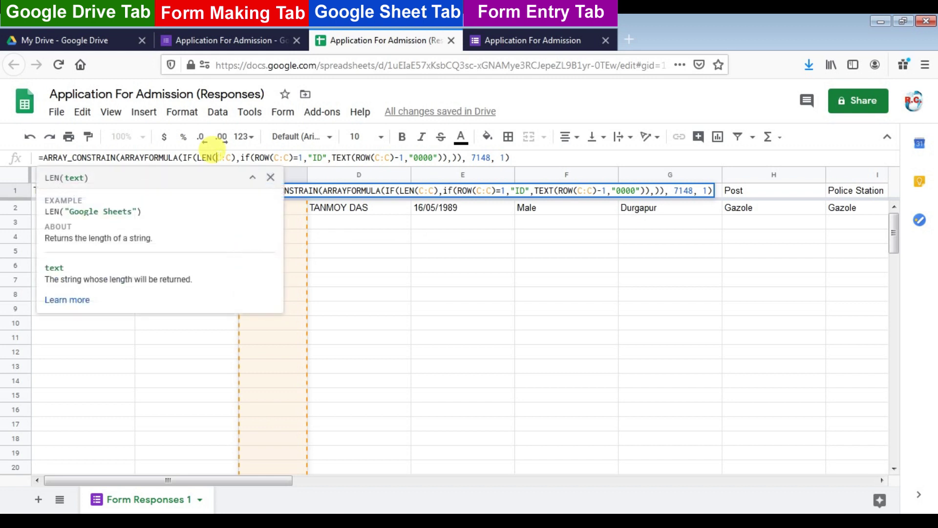
{"action": "type", "text": "D:"}
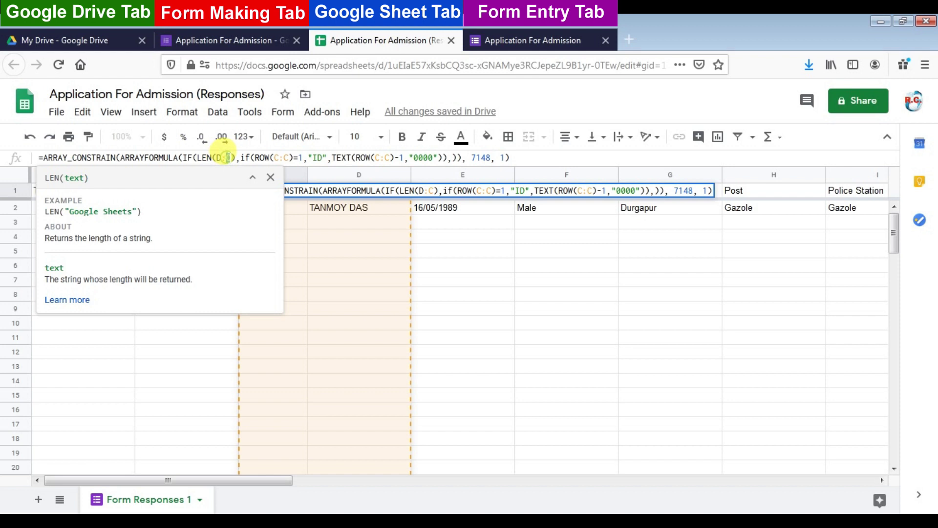
{"action": "type", "text": "D"}
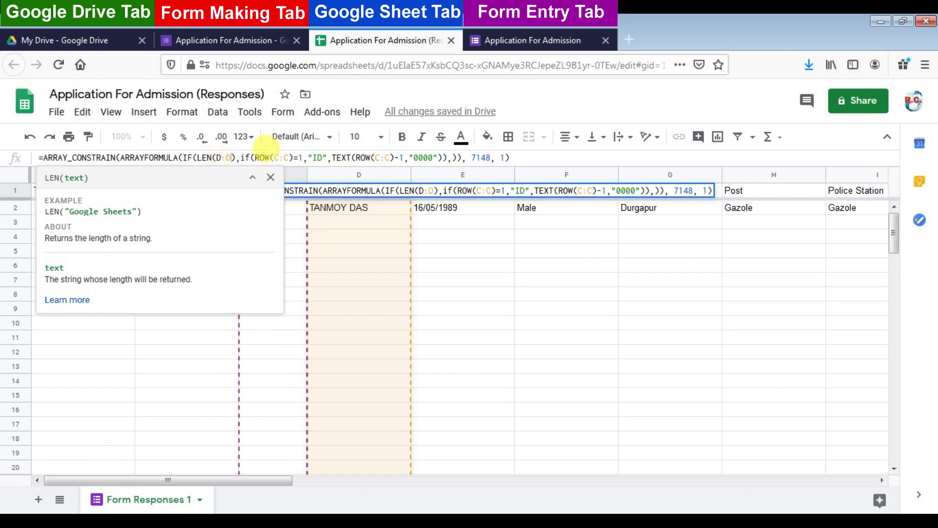
{"action": "double_click", "coordinate": [276, 158]}
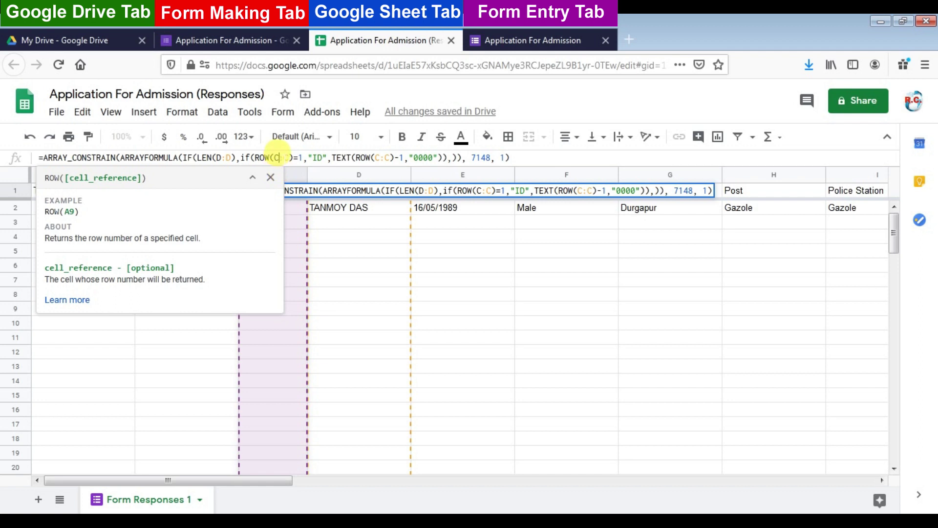
{"action": "key", "text": "BackSpace"}
{"action": "type", "text": "D"}
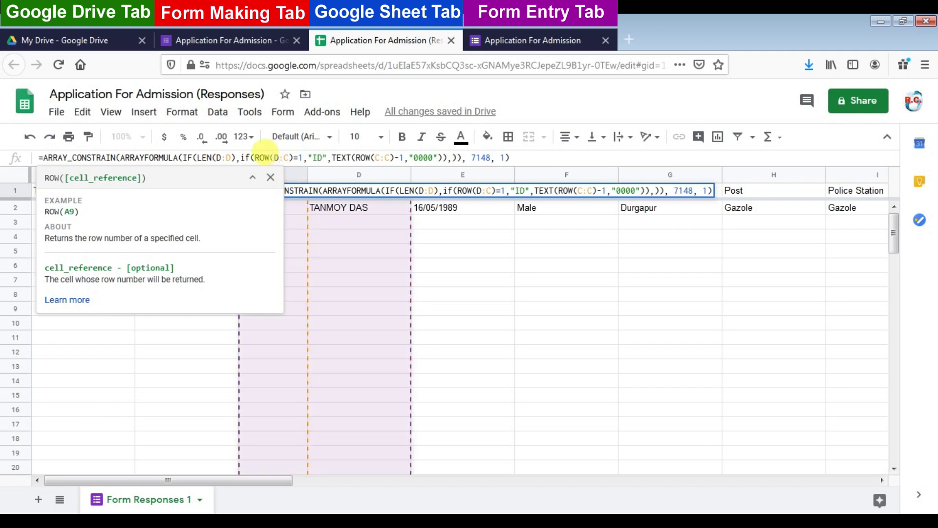
{"action": "left_click", "coordinate": [271, 176]}
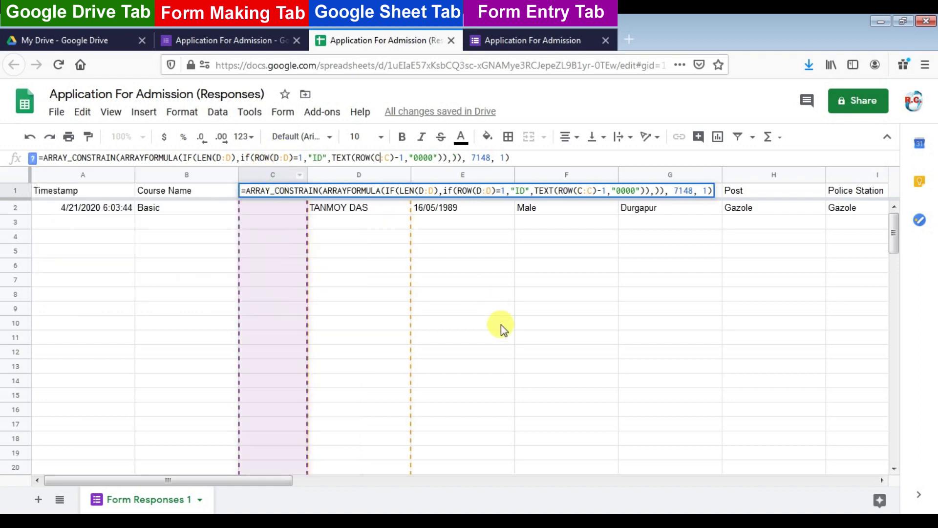
{"action": "left_click", "coordinate": [497, 323]}
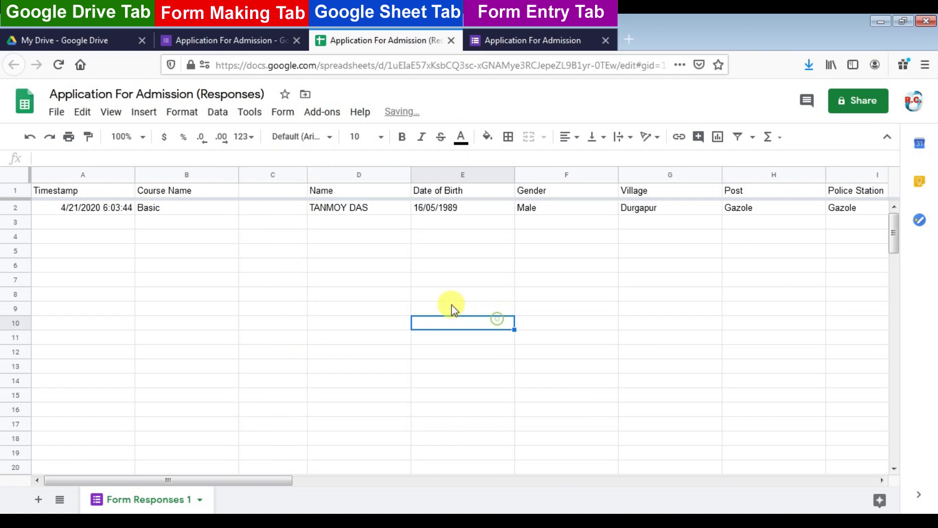
Verify C1 shows the ID header and C2 shows 0001
{"action": "left_click", "coordinate": [255, 192]}
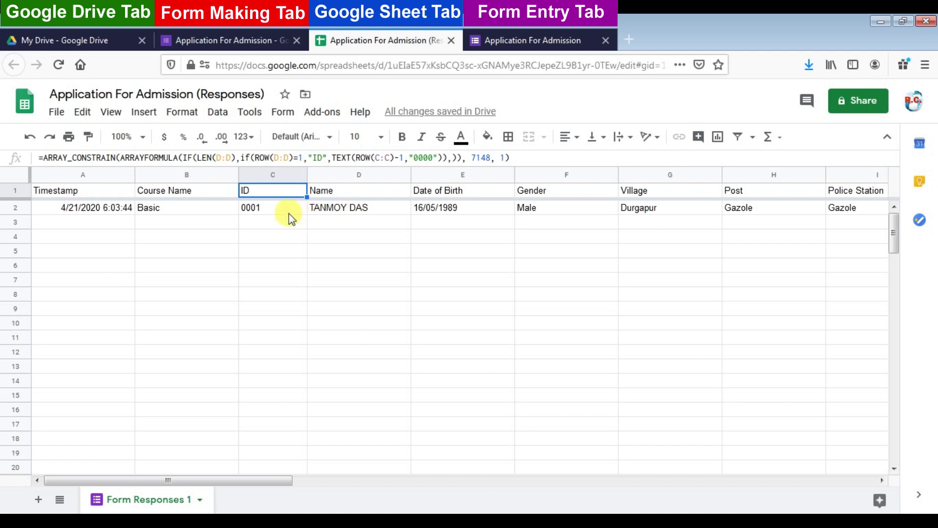
{"action": "left_click", "coordinate": [324, 214]}
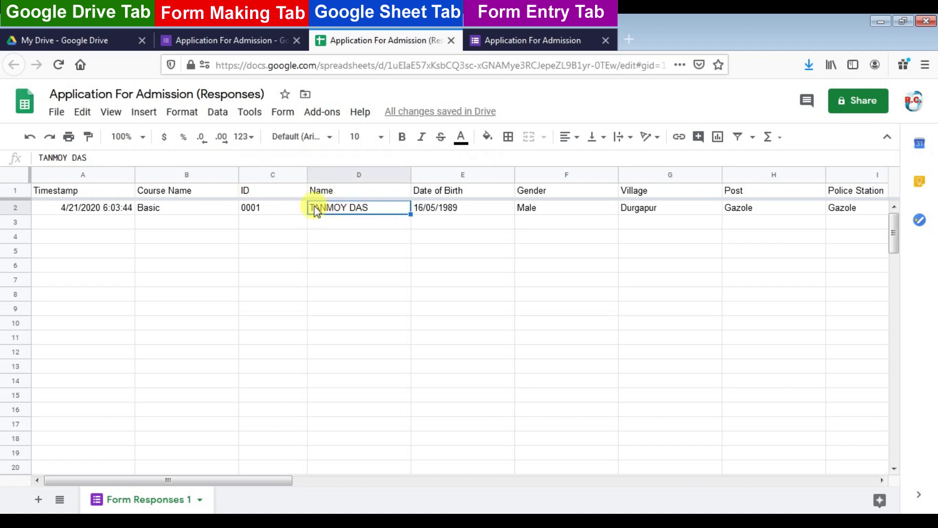
{"action": "left_click", "coordinate": [262, 210]}
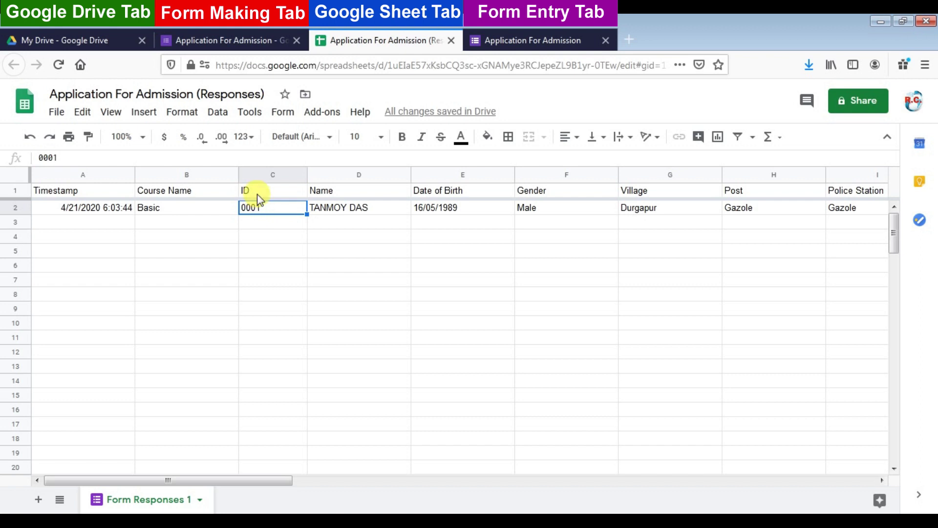
{"action": "left_click", "coordinate": [550, 293]}
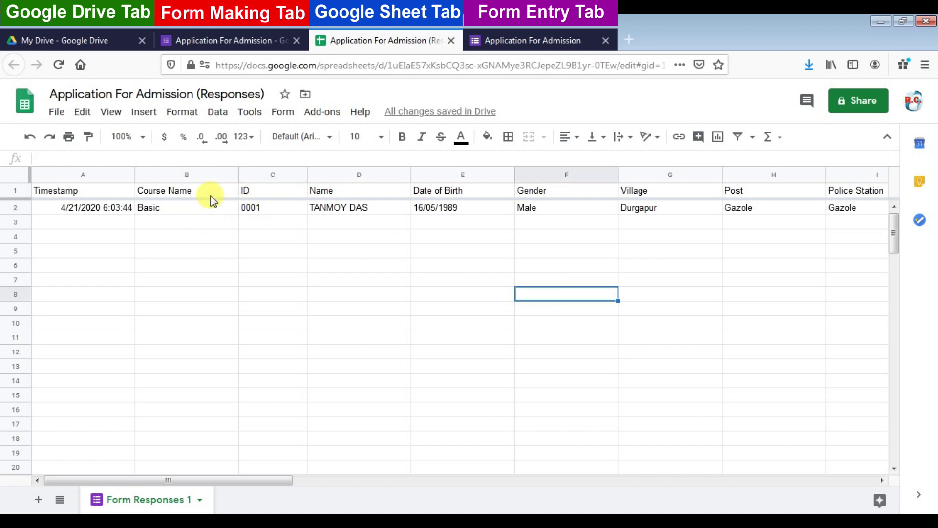
{"action": "left_click", "coordinate": [367, 519]}
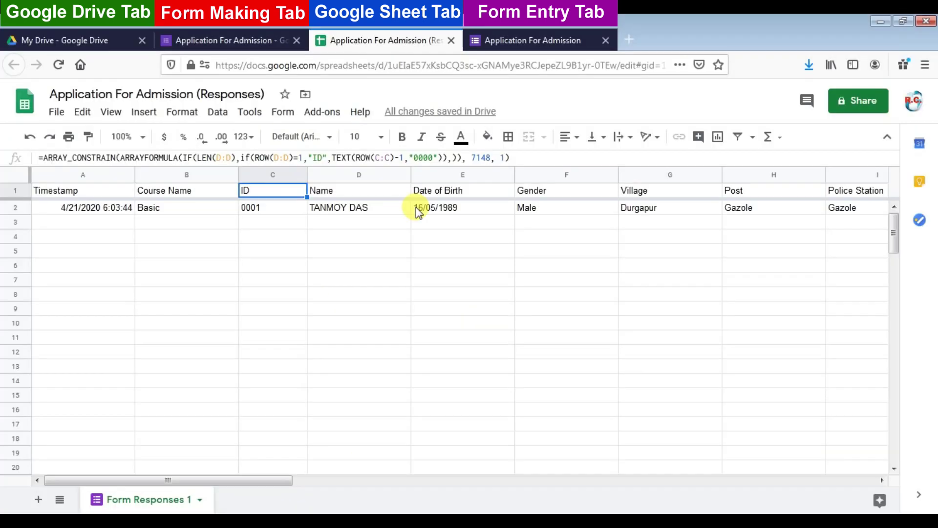
{"action": "left_click", "coordinate": [461, 190]}
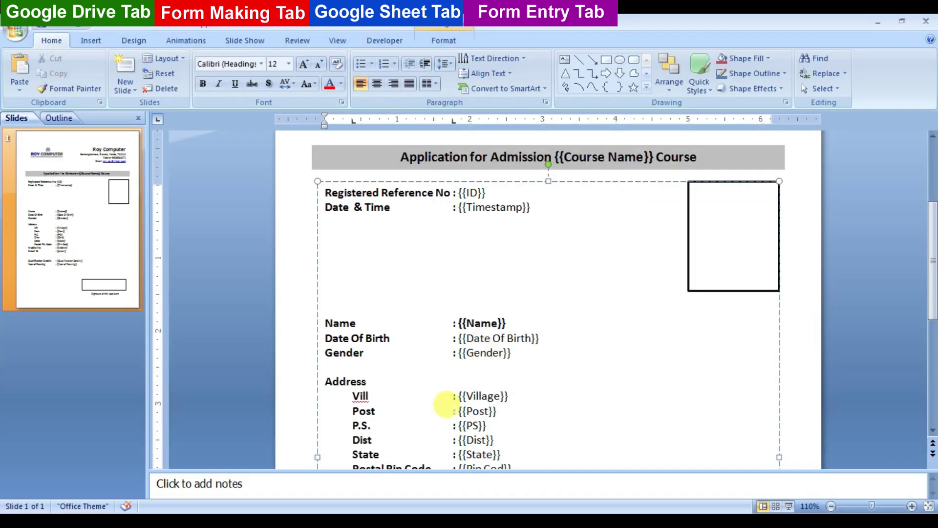
Rename the mobile placeholder to {{Mobile No}} to match the sheet header
{"action": "left_click", "coordinate": [501, 338]}
{"action": "scroll", "coordinate": [547, 318], "scroll_direction": "down", "scroll_amount": 5}
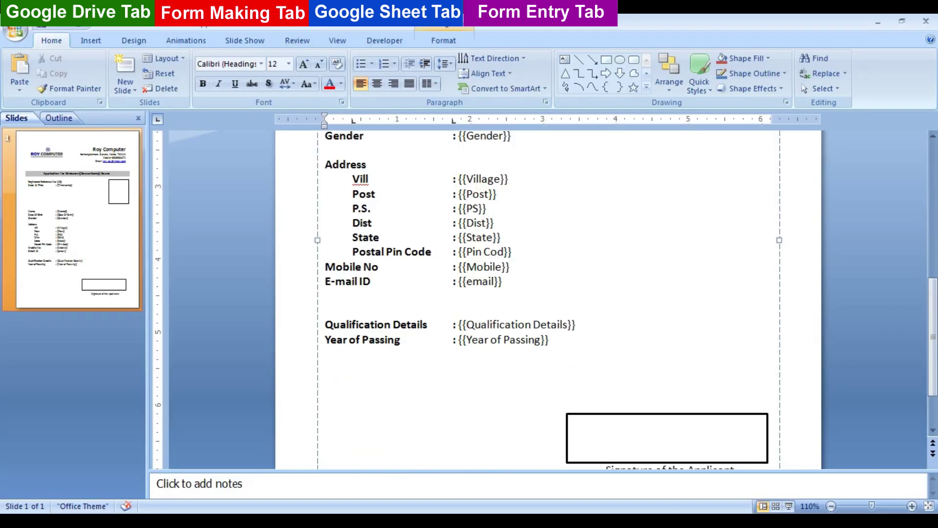
{"action": "left_click_drag", "start_coordinate": [236, 480], "coordinate": [315, 486]}
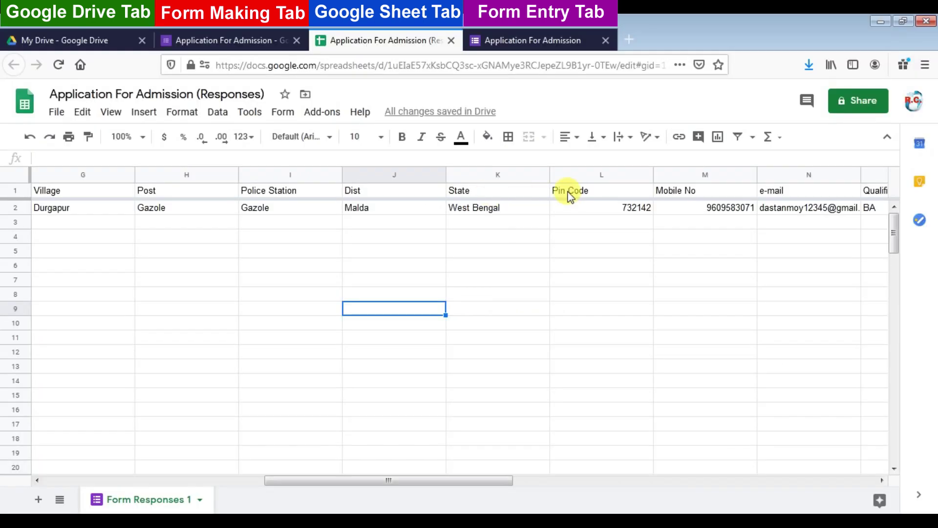
{"action": "left_click", "coordinate": [571, 191]}
{"action": "left_click", "coordinate": [703, 190]}
{"action": "double_click", "coordinate": [489, 267]}
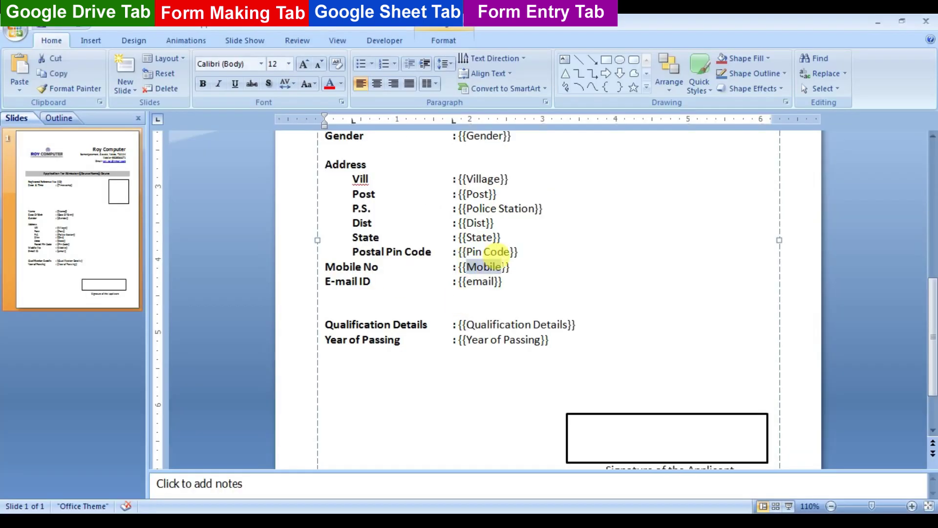
{"action": "type", "text": "Mobile No"}
Copy the 'Yer of Passing' header into its form placeholder
{"action": "left_click", "coordinate": [184, 191]}
{"action": "double_click", "coordinate": [273, 190]}
{"action": "key", "text": "ctrl+a"}
{"action": "key", "text": "ctrl+c"}
{"action": "left_click_drag", "start_coordinate": [466, 339], "coordinate": [536, 341]}
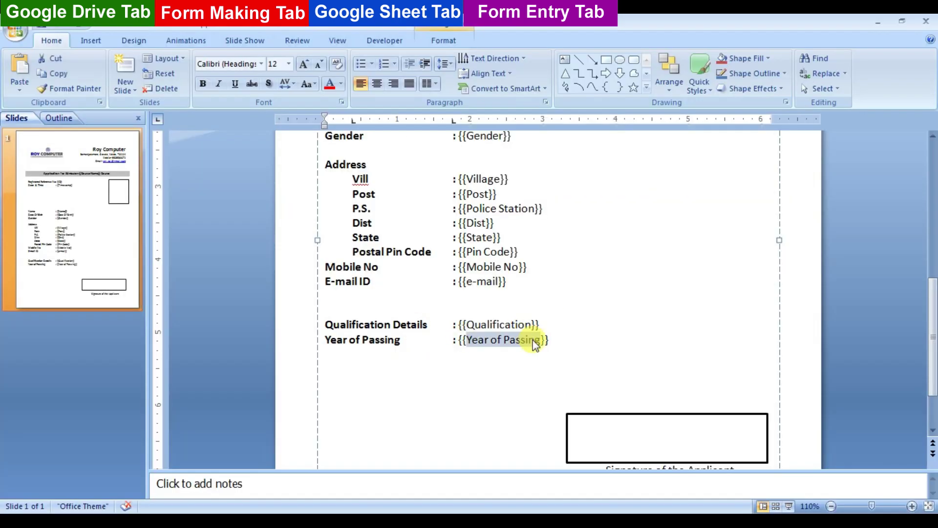
{"action": "key", "text": "ctrl+v"}
{"action": "scroll", "coordinate": [737, 195], "scroll_direction": "up", "scroll_amount": 5}
{"action": "scroll", "coordinate": [286, 198], "scroll_direction": "down", "scroll_amount": 5}
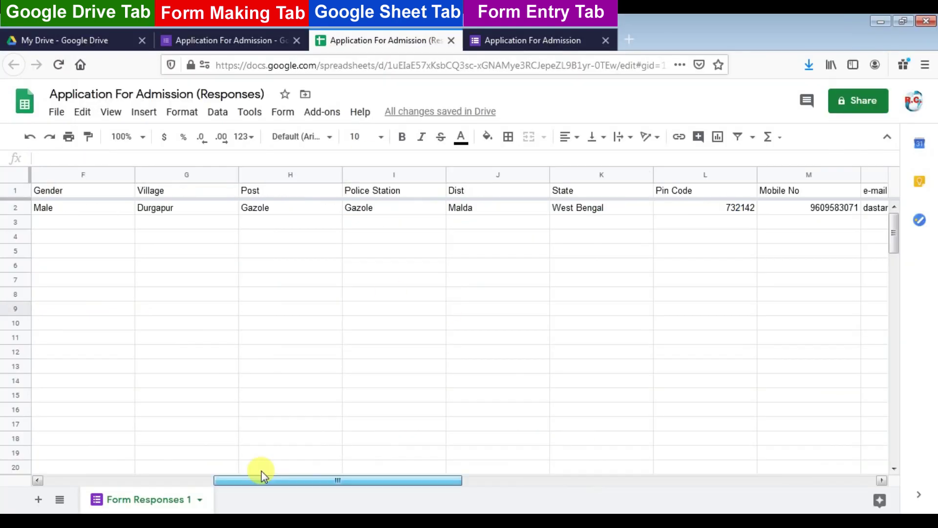
Create a new blank Google Slides presentation from My Drive
{"action": "left_click", "coordinate": [92, 45]}
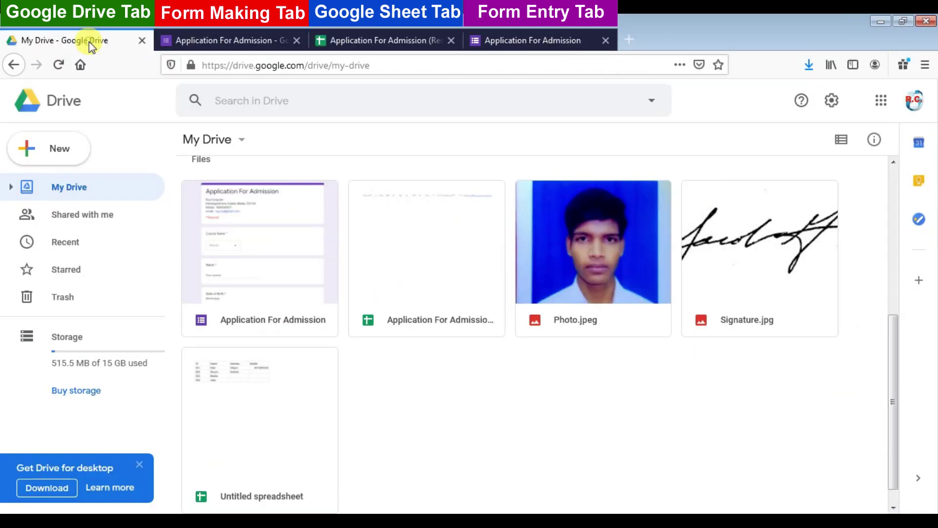
{"action": "left_click", "coordinate": [242, 141]}
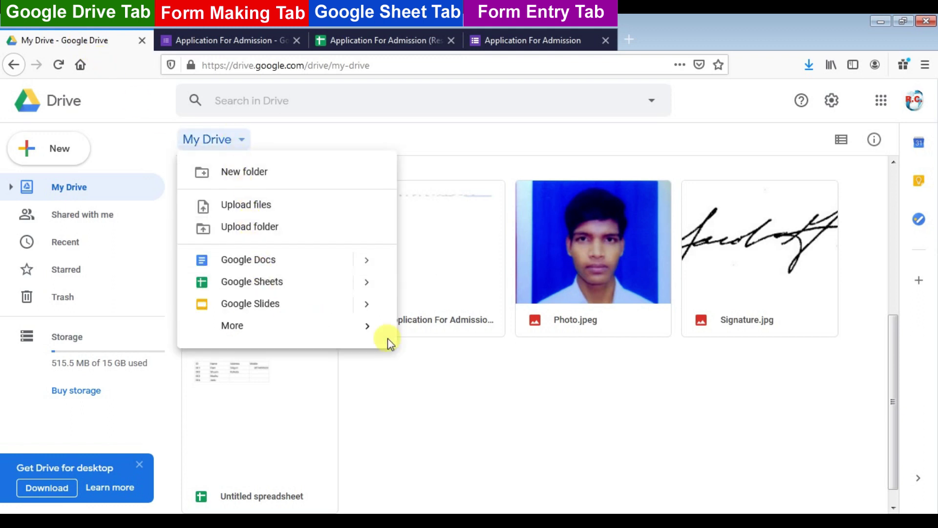
{"action": "left_click", "coordinate": [276, 308]}
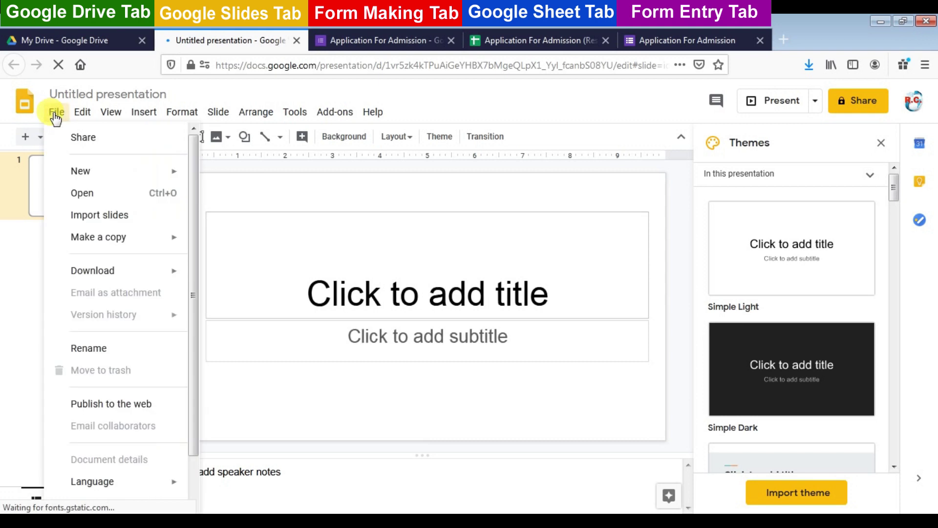
Upload Application.pptx from the Desktop through File > Open > Upload and open it
{"action": "left_click", "coordinate": [88, 195]}
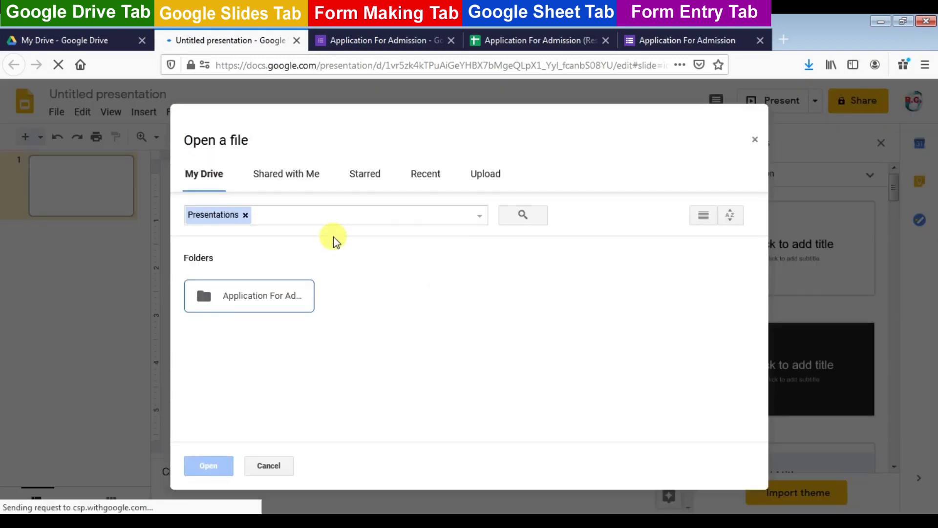
{"action": "left_click", "coordinate": [486, 174]}
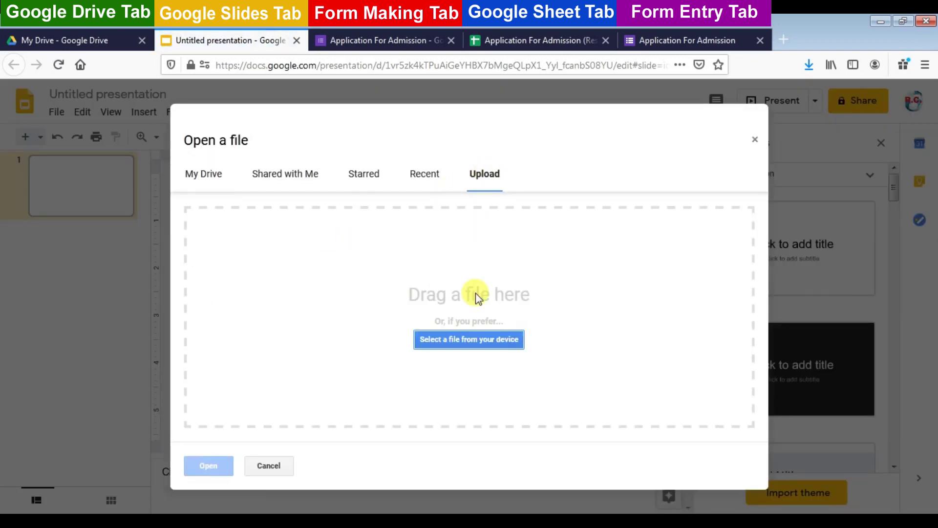
{"action": "left_click", "coordinate": [476, 340]}
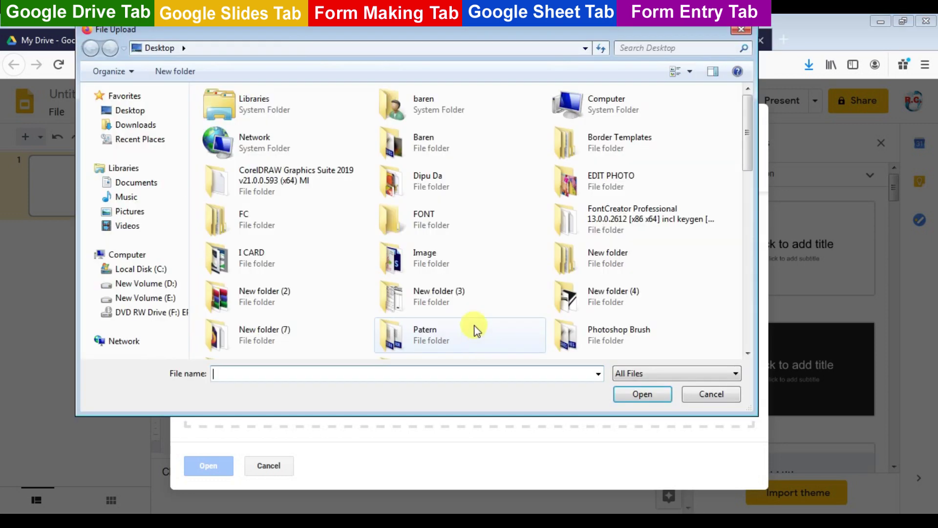
{"action": "left_click_drag", "start_coordinate": [748, 141], "coordinate": [745, 187]}
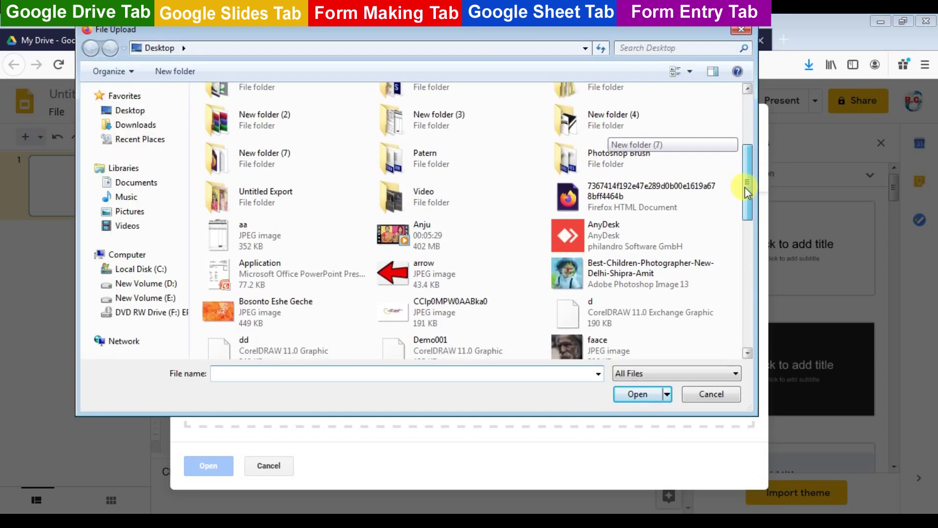
{"action": "left_click", "coordinate": [238, 270]}
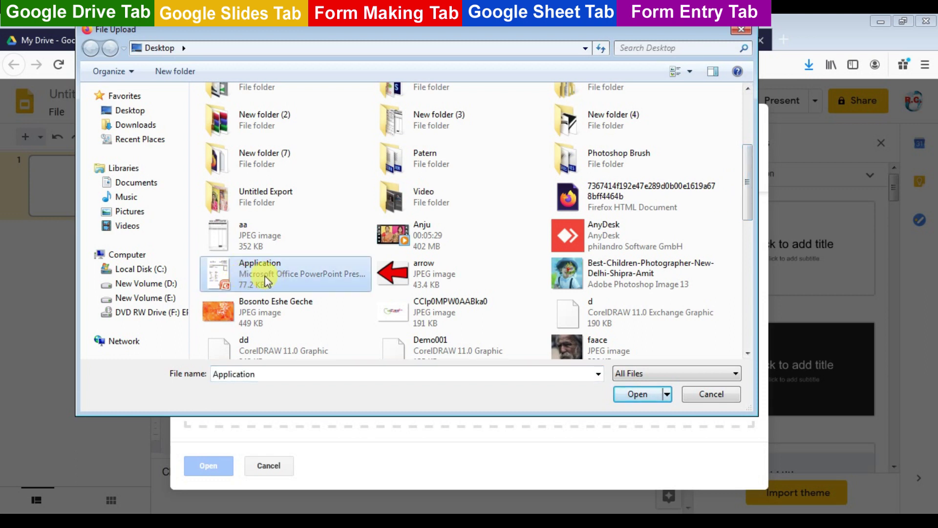
{"action": "double_click", "coordinate": [252, 271]}
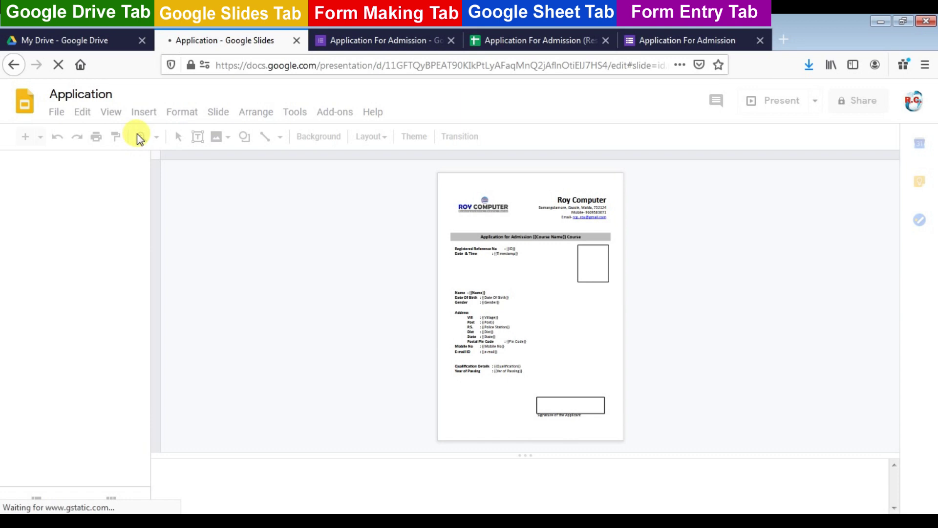
Zoom to 100% and tab the Timestamp, Name and next two field colons into line
{"action": "left_click", "coordinate": [155, 136]}
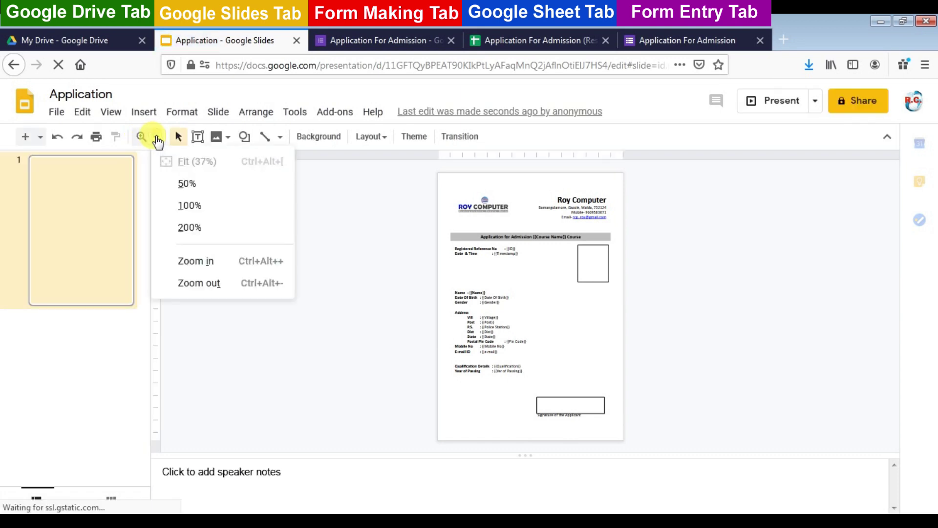
{"action": "left_click", "coordinate": [186, 206]}
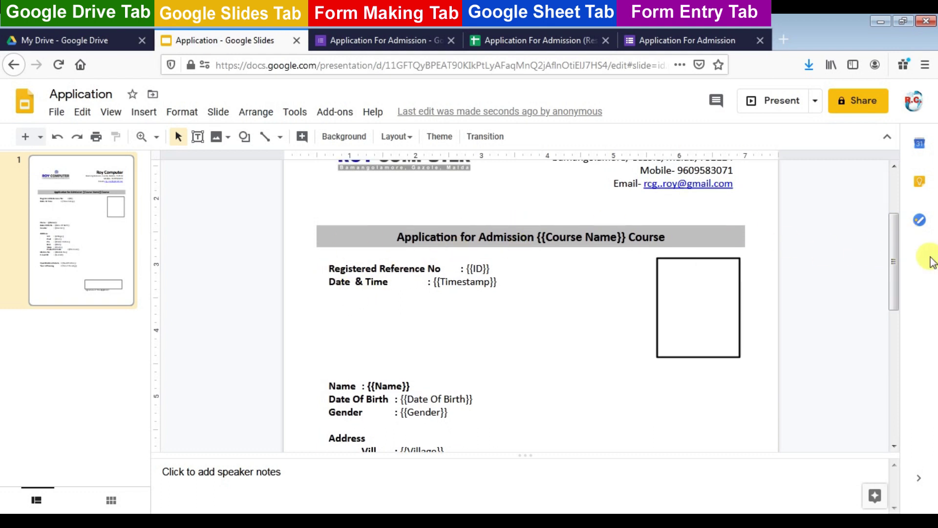
{"action": "mouse_move", "coordinate": [896, 242]}
{"action": "left_mouse_down"}
{"action": "mouse_move", "coordinate": [897, 220]}
{"action": "mouse_move", "coordinate": [900, 250]}
{"action": "left_mouse_up"}
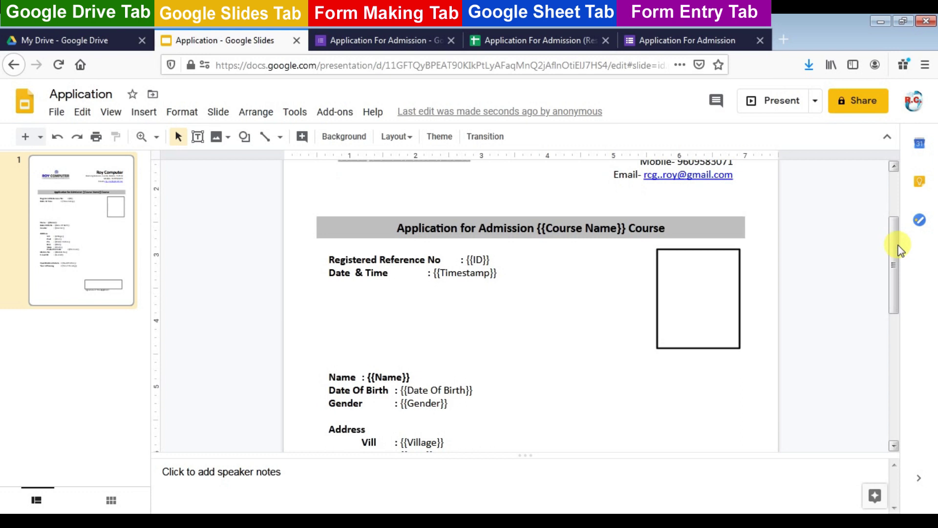
{"action": "left_click", "coordinate": [429, 273]}
{"action": "key", "text": "Tab"}
{"action": "left_click", "coordinate": [363, 377]}
{"action": "key", "text": "Tab"}
{"action": "key", "text": "Tab"}
{"action": "key", "text": "Tab"}
{"action": "left_click", "coordinate": [392, 390]}
{"action": "key", "text": "Tab"}
{"action": "key", "text": "Tab"}
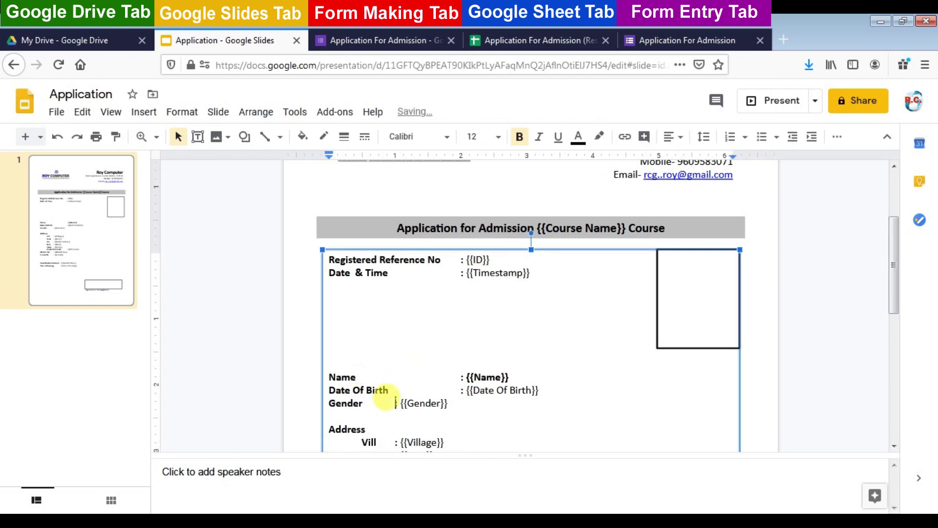
{"action": "left_click", "coordinate": [389, 403]}
Tab the remaining field colons, through Yer of Passing, into the same column
{"action": "key", "text": "Tab"}
{"action": "key", "text": "Tab"}
{"action": "left_click_drag", "start_coordinate": [894, 293], "coordinate": [894, 356]}
{"action": "left_click", "coordinate": [389, 277]}
{"action": "key", "text": "Tab"}
{"action": "key", "text": "Tab"}
{"action": "left_click", "coordinate": [394, 330]}
{"action": "key", "text": "Tab"}
{"action": "key", "text": "Tab"}
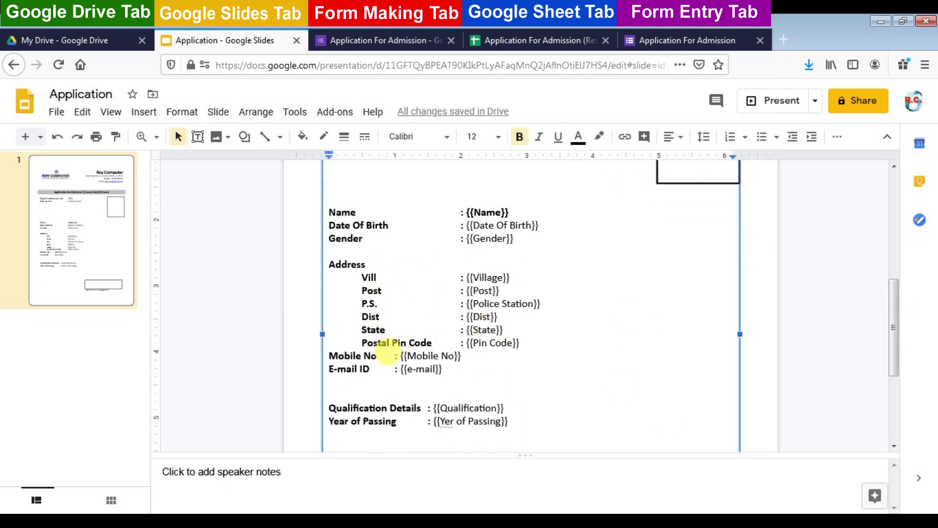
{"action": "left_click", "coordinate": [394, 356]}
{"action": "key", "text": "Tab"}
{"action": "key", "text": "Tab"}
{"action": "left_click", "coordinate": [392, 368]}
{"action": "key", "text": "Tab"}
{"action": "key", "text": "Tab"}
{"action": "left_click", "coordinate": [428, 407]}
{"action": "key", "text": "Tab"}
{"action": "key", "text": "Tab"}
{"action": "left_click_drag", "start_coordinate": [890, 334], "coordinate": [896, 399]}
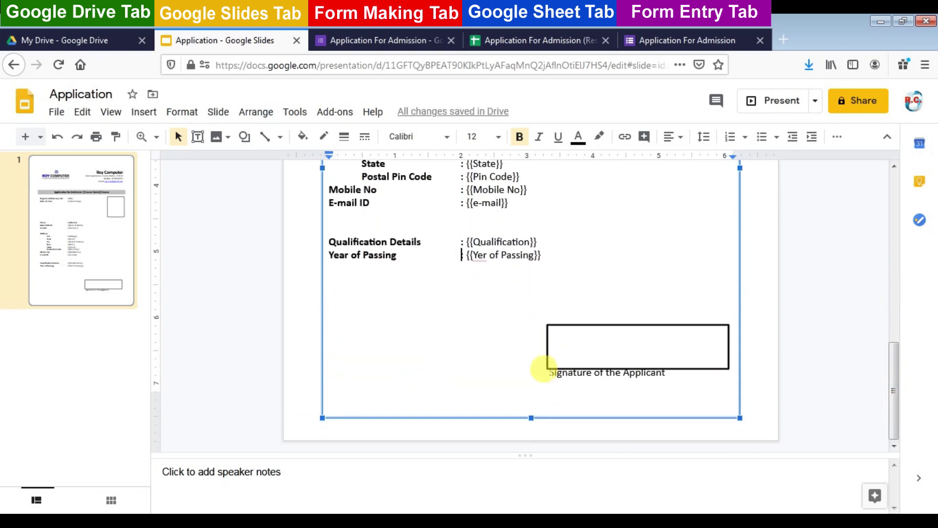
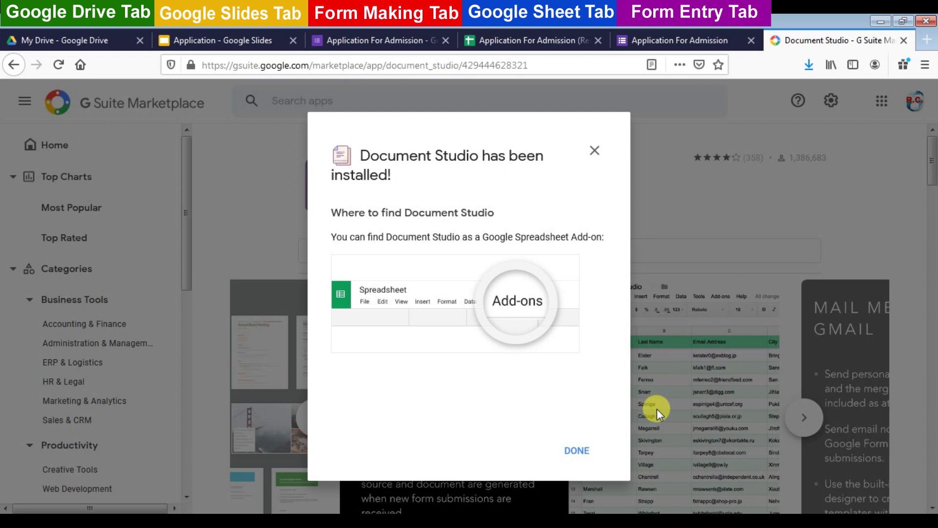
Dismiss the Document Studio installed confirmation and close its marketplace page
{"action": "left_click", "coordinate": [578, 450]}
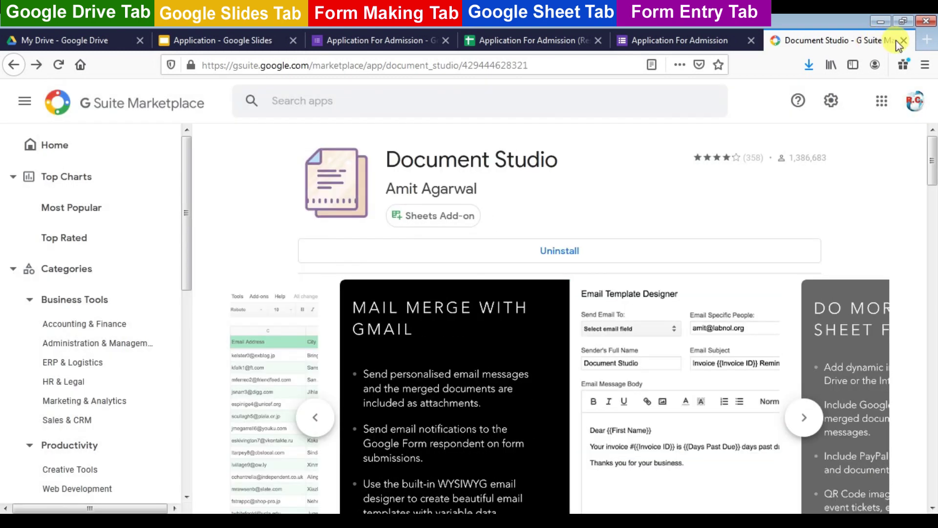
{"action": "left_click", "coordinate": [904, 39]}
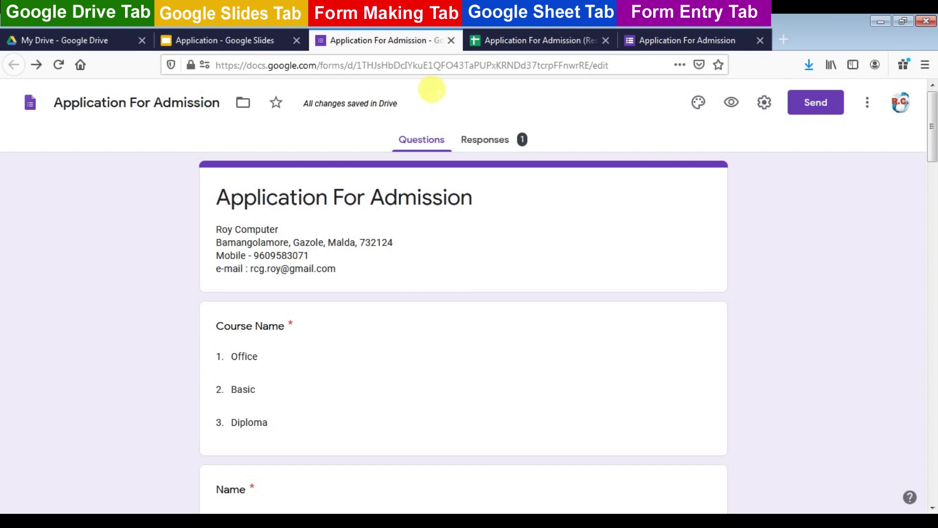
In the Responses spreadsheet, find Document Studio among Sheets add-ons to confirm it is installed
{"action": "left_click", "coordinate": [515, 43]}
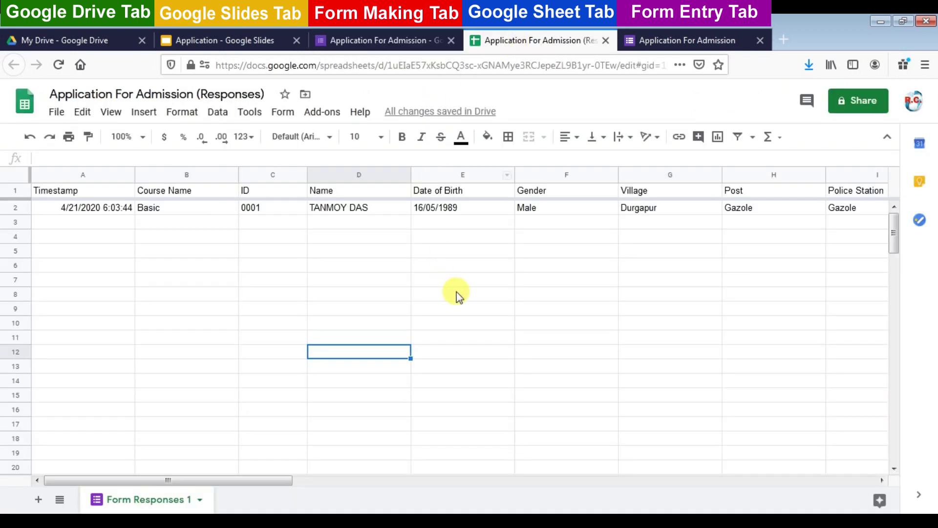
{"action": "left_click", "coordinate": [325, 112]}
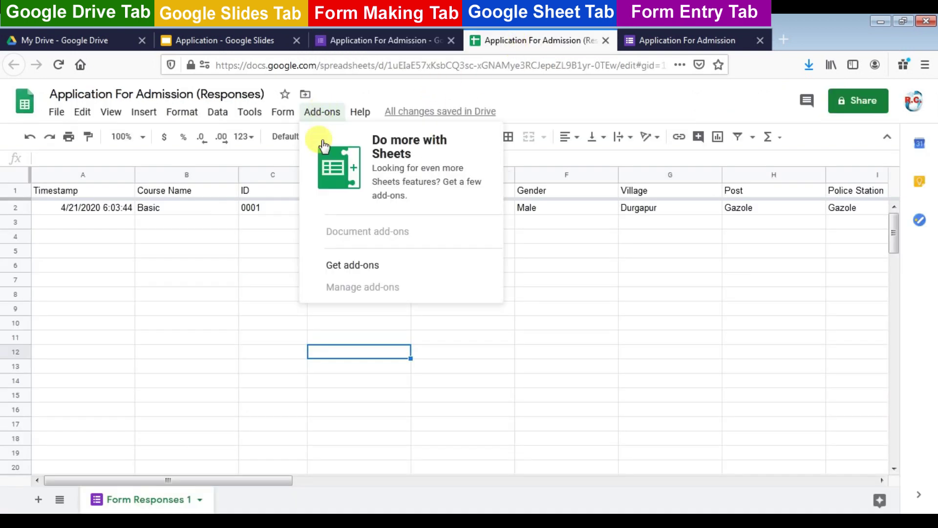
{"action": "left_click", "coordinate": [358, 268]}
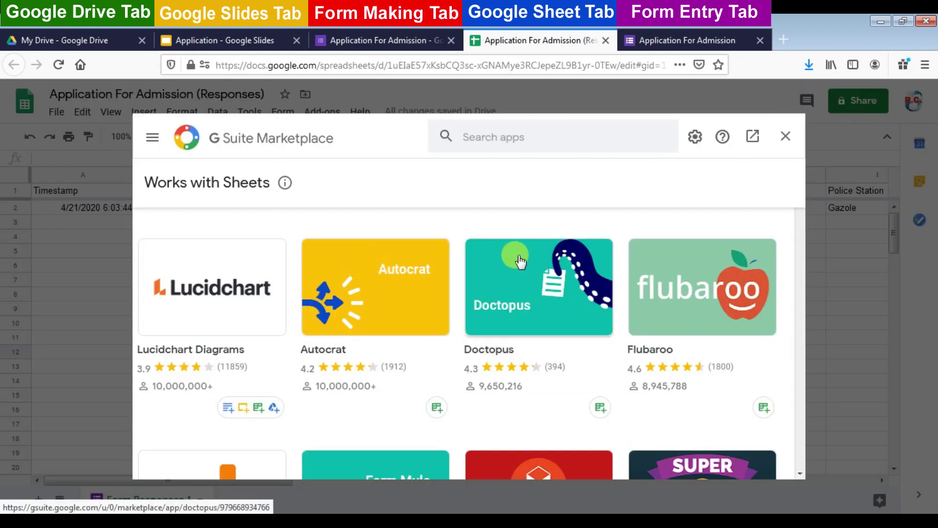
{"action": "left_click", "coordinate": [540, 132]}
{"action": "type", "text": "do"}
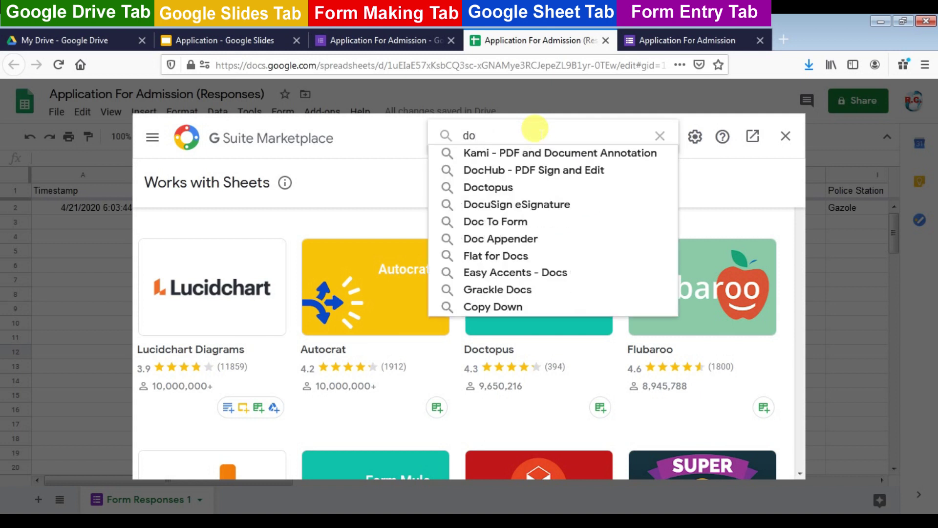
{"action": "type", "text": "cument S"}
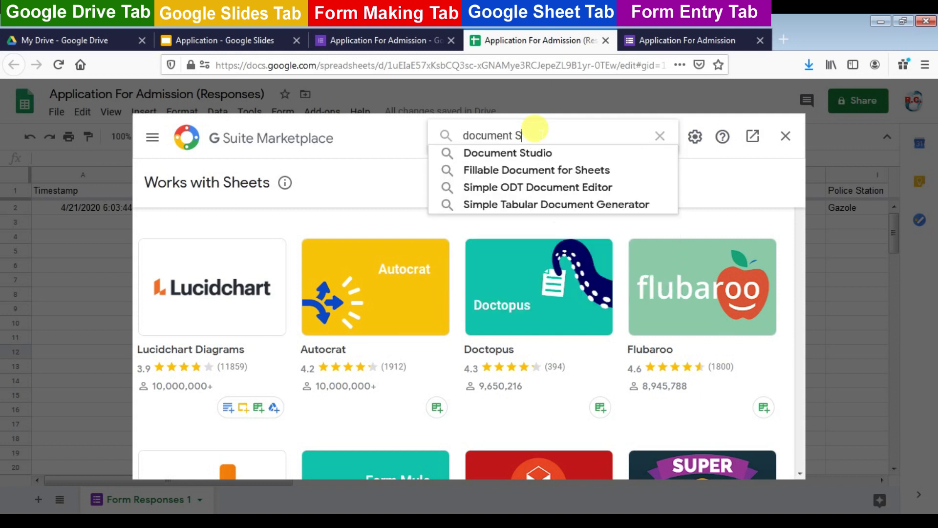
{"action": "left_click", "coordinate": [508, 155]}
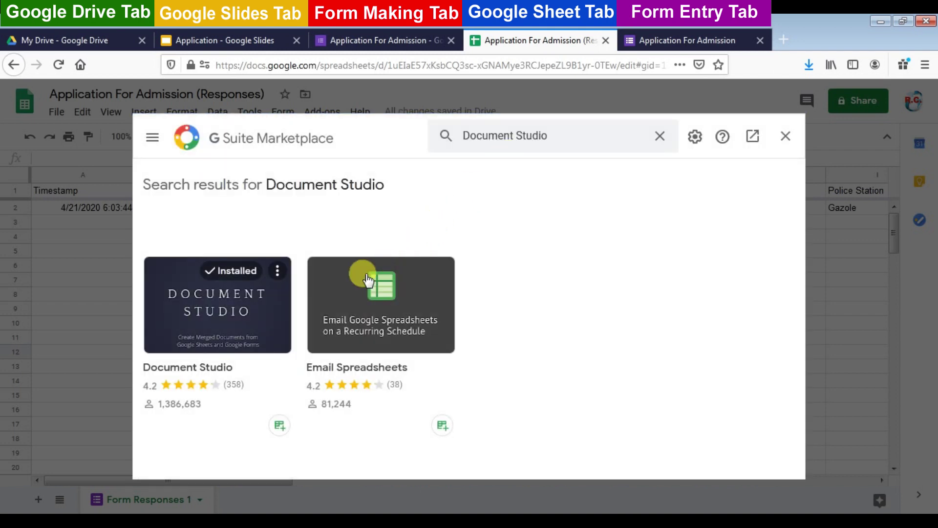
{"action": "left_click", "coordinate": [230, 298]}
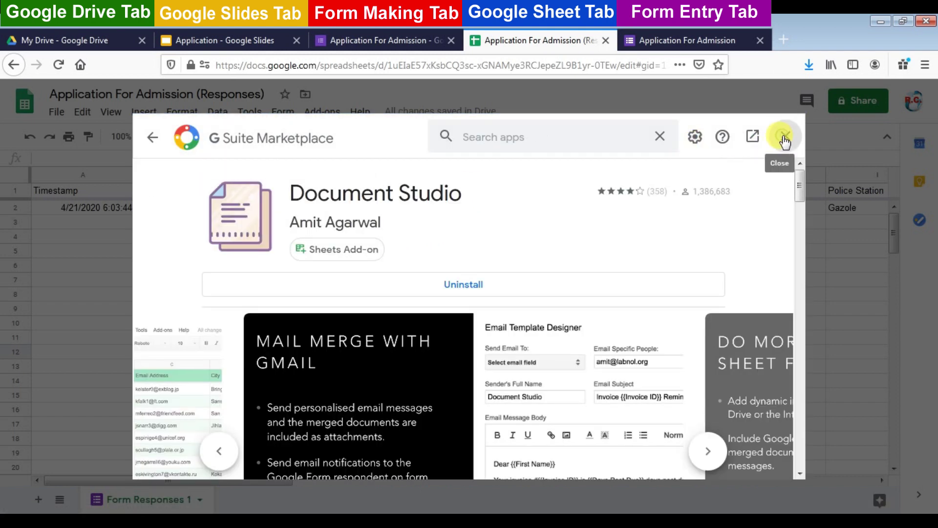
{"action": "left_click", "coordinate": [784, 139]}
{"action": "left_click", "coordinate": [322, 112]}
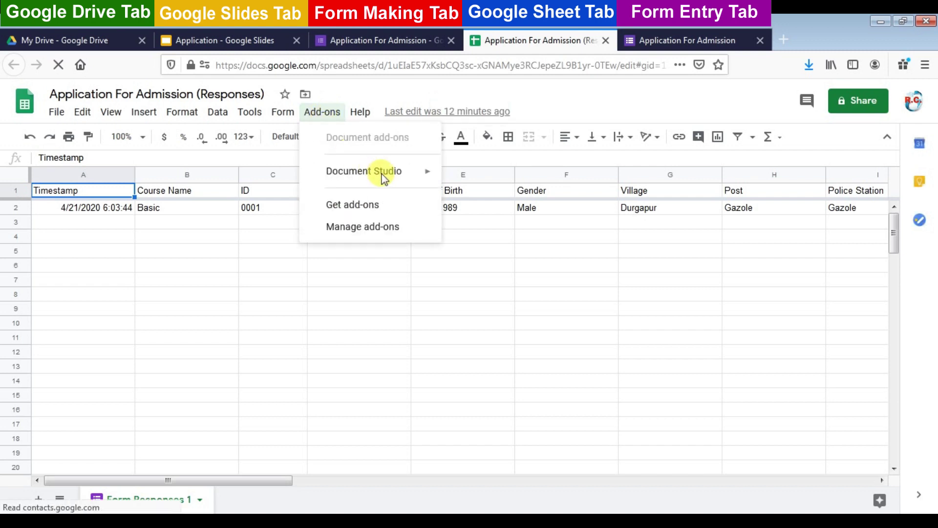
Launch Document Studio and choose the Application Google Slides presentation as the template
{"action": "mouse_move", "coordinate": [400, 175]}
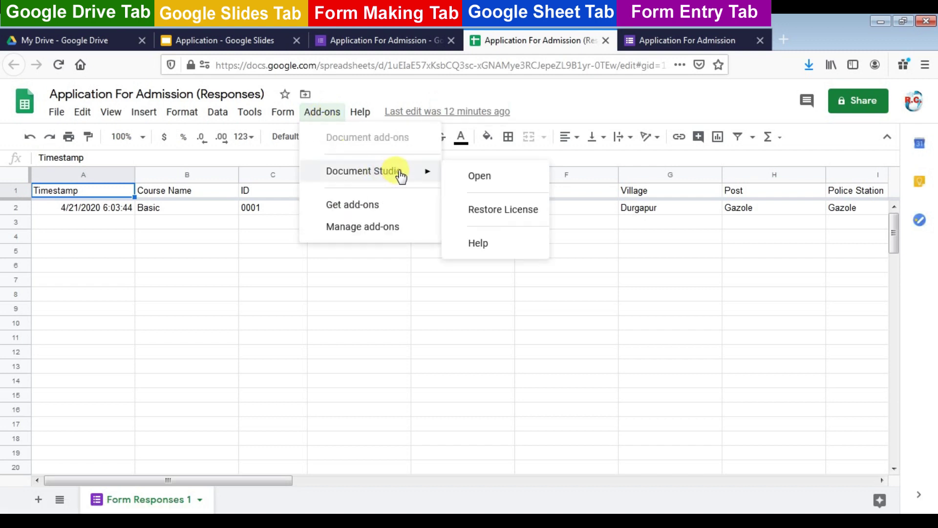
{"action": "left_click", "coordinate": [480, 178]}
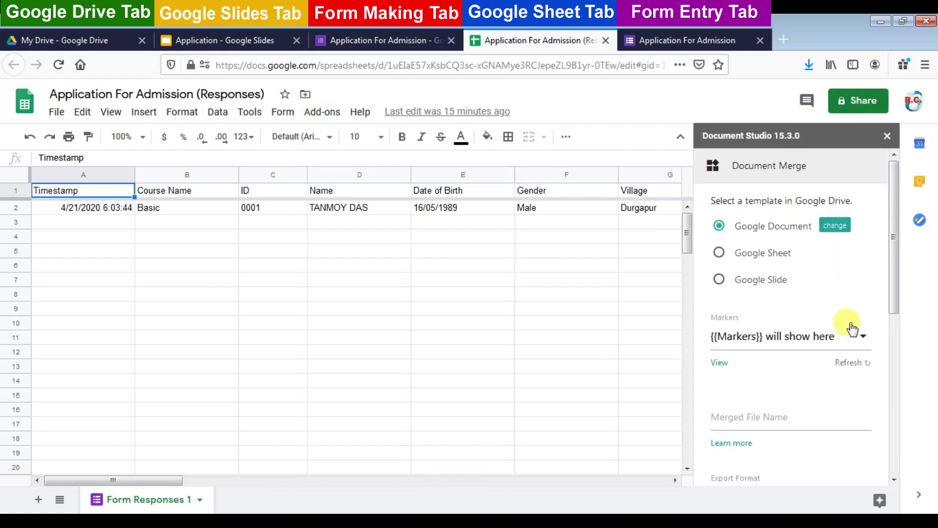
{"action": "left_click", "coordinate": [719, 281]}
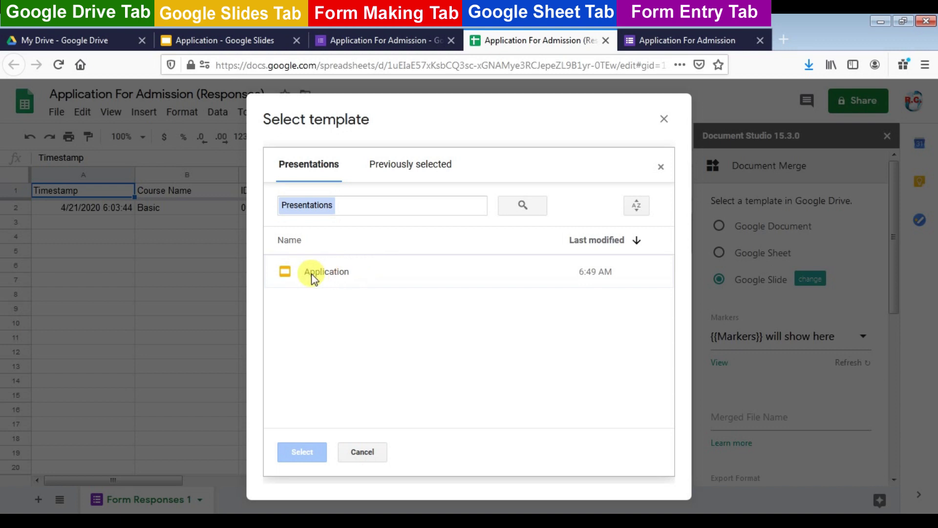
{"action": "left_click", "coordinate": [316, 273]}
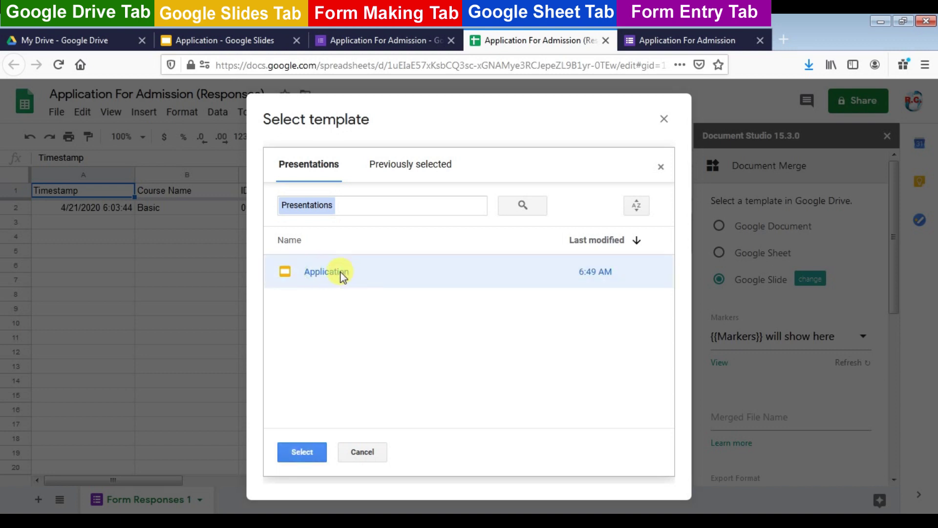
{"action": "left_click", "coordinate": [311, 453]}
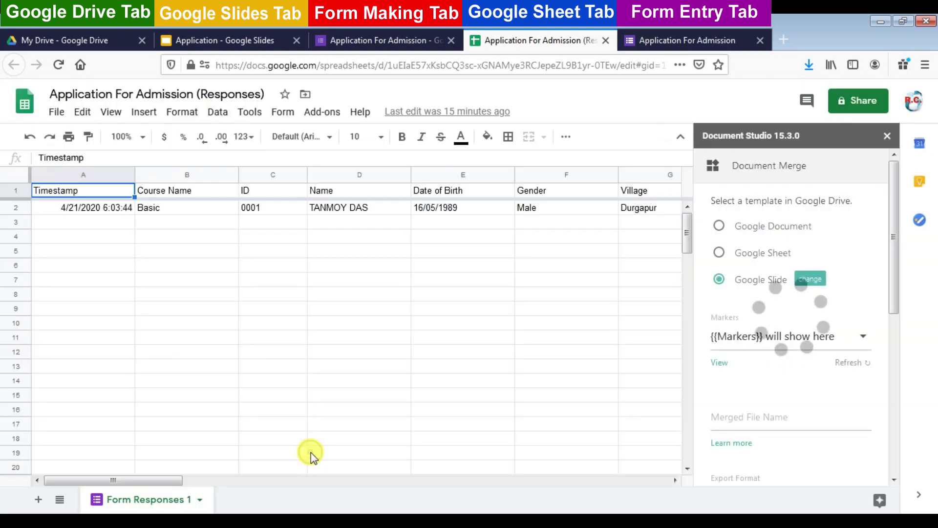
Refresh the template markers and set the merged file name to {{Owner Name}}
{"action": "scroll", "coordinate": [764, 272], "scroll_direction": "down", "scroll_amount": 2}
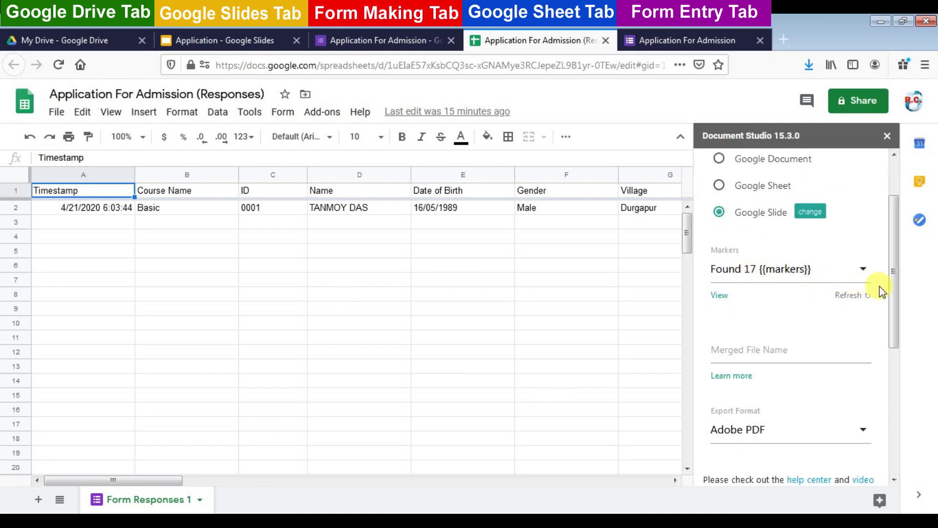
{"action": "left_click", "coordinate": [864, 296]}
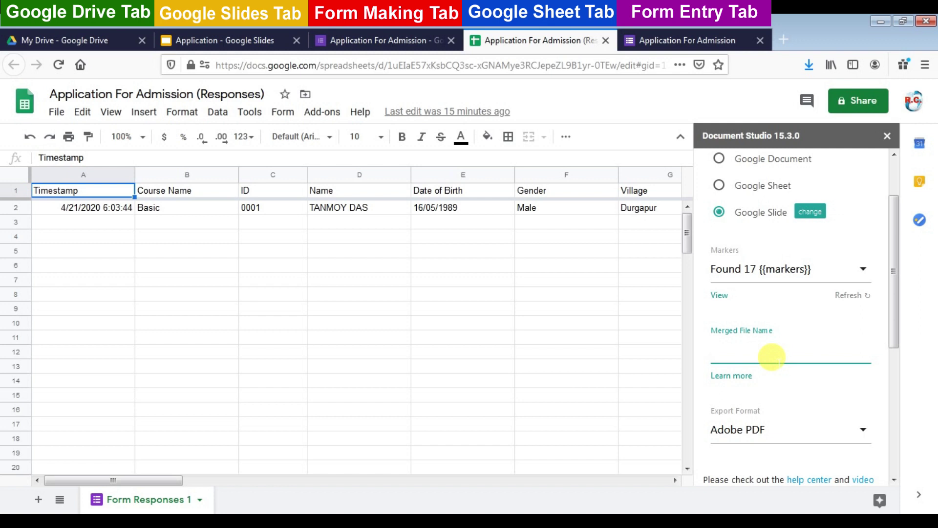
{"action": "type", "text": "{{"}
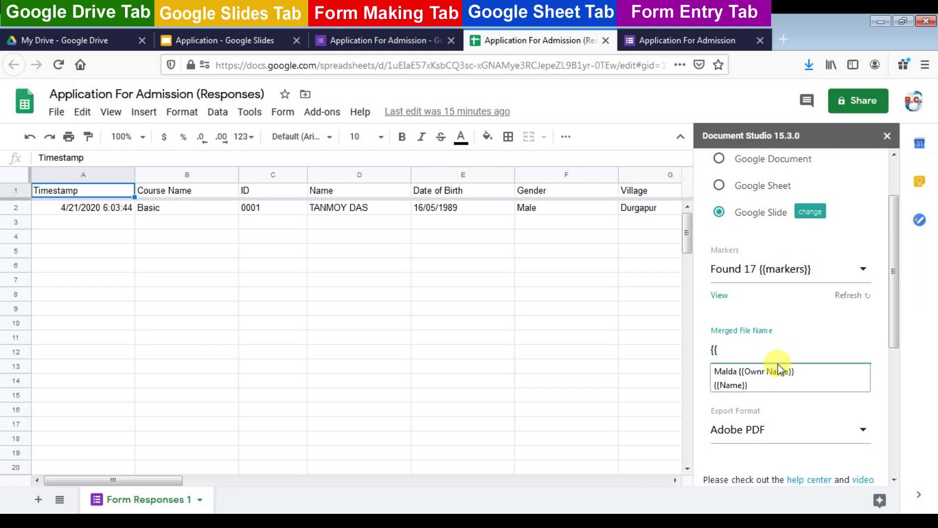
{"action": "type", "text": "Ow"}
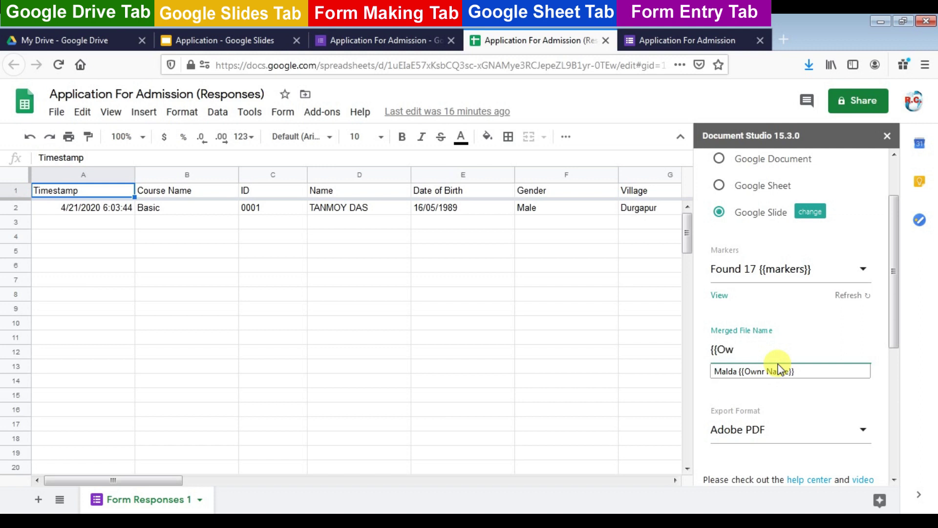
{"action": "type", "text": "ner Name}}"}
{"action": "scroll", "coordinate": [757, 342], "scroll_direction": "down", "scroll_amount": 3}
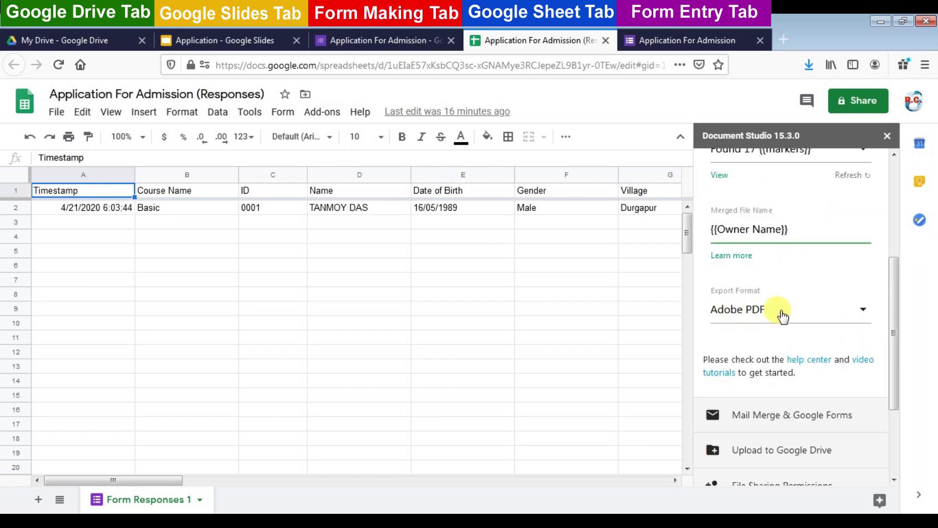
{"action": "left_click", "coordinate": [770, 419]}
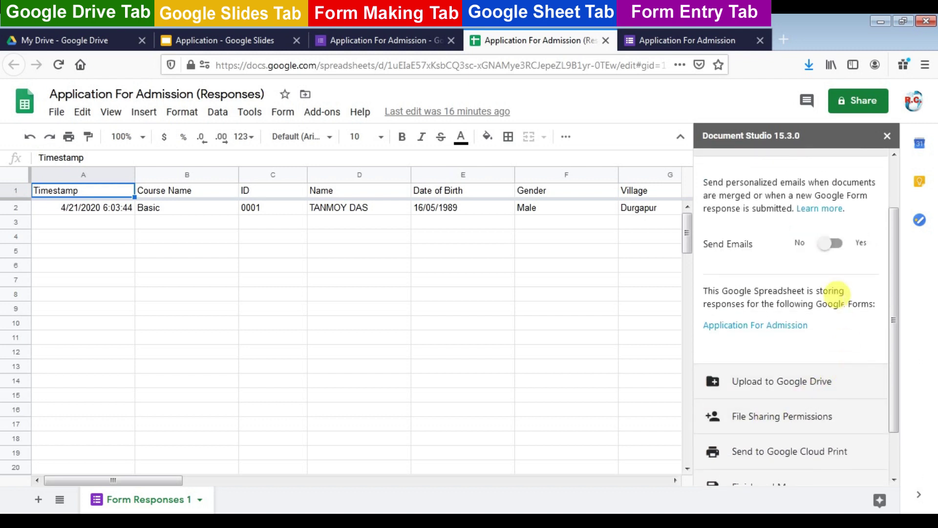
Turn on emailing and send each merge to the respondent's e-mail answer
{"action": "left_click", "coordinate": [836, 243]}
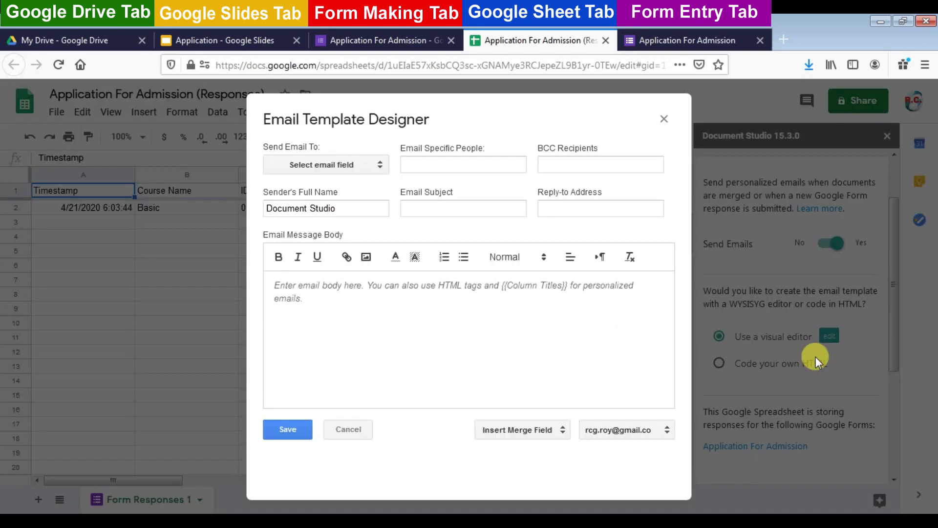
{"action": "left_click", "coordinate": [380, 165]}
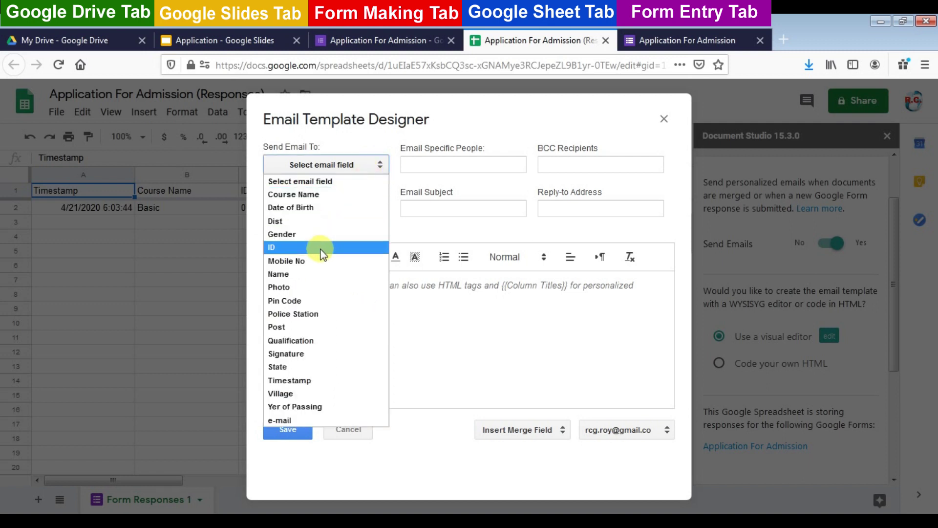
{"action": "left_click", "coordinate": [299, 420]}
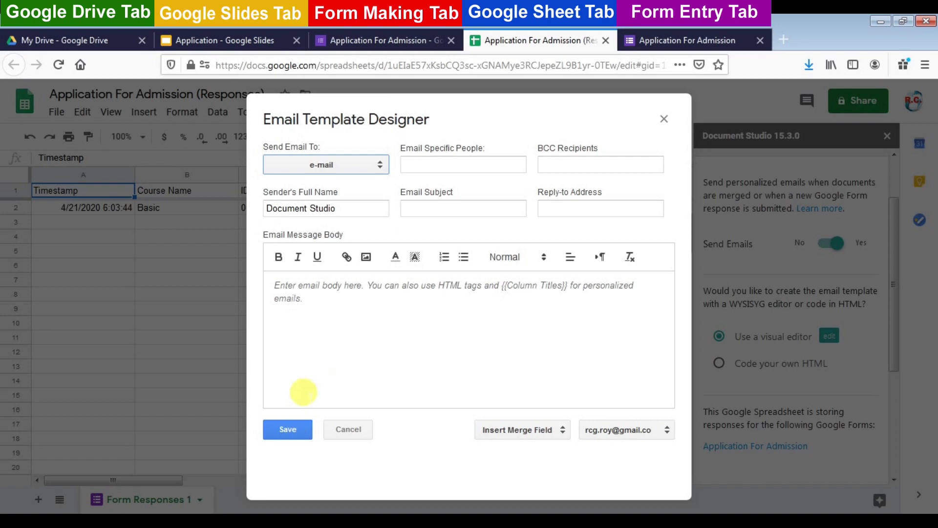
Replace the sender's full name and paste the subject 'Application for Admission'
{"action": "left_click", "coordinate": [414, 163]}
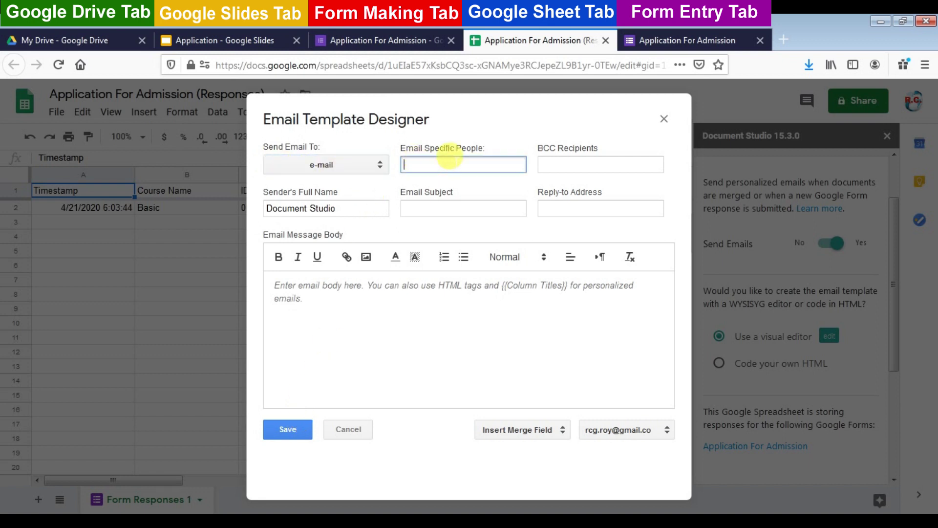
{"action": "left_click_drag", "start_coordinate": [366, 208], "coordinate": [195, 203]}
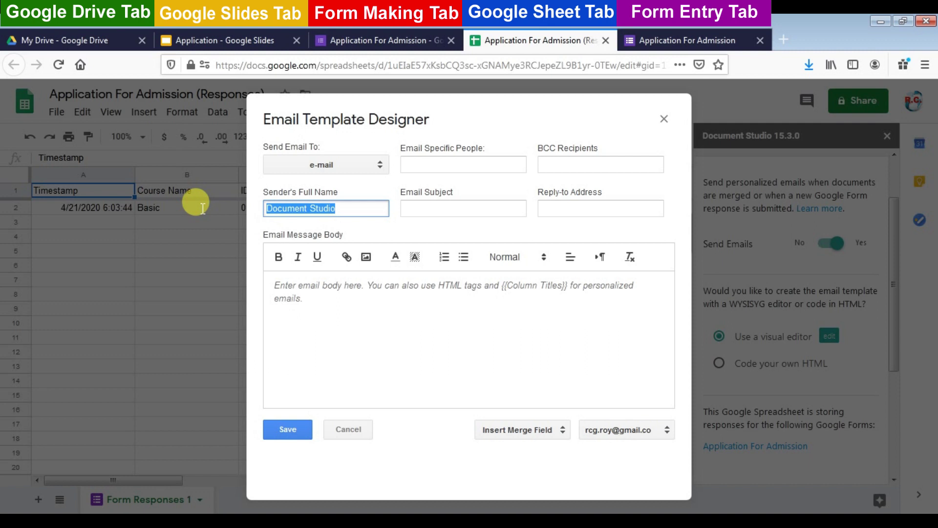
{"action": "type", "text": "R"}
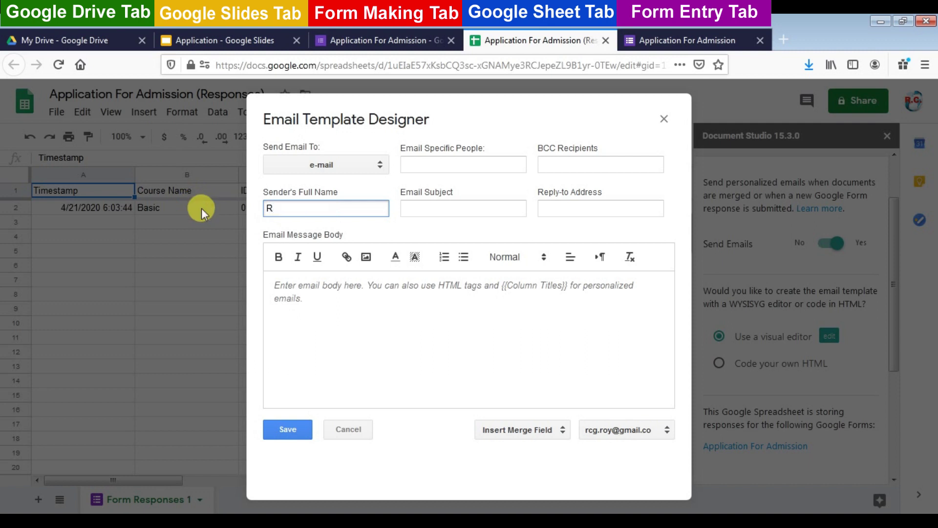
{"action": "type", "text": "OY COMPUTER"}
{"action": "key", "text": "Tab"}
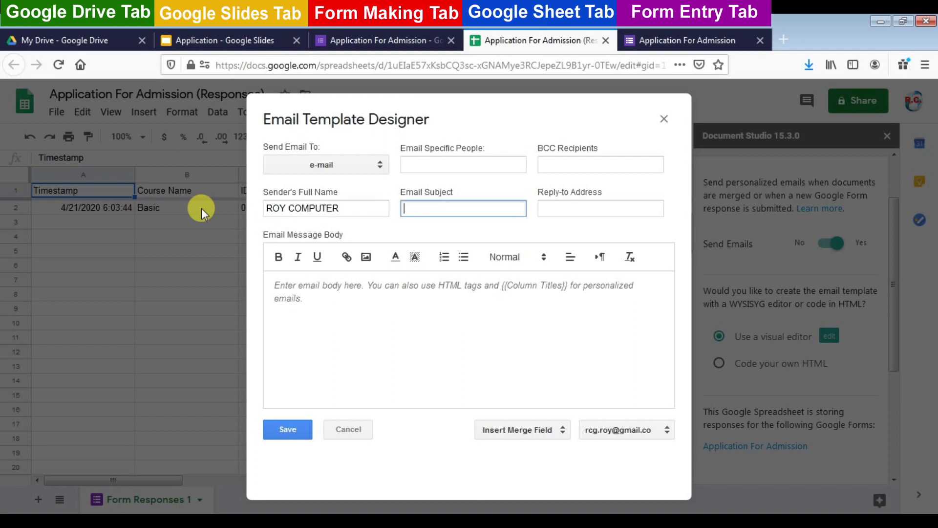
{"action": "type", "text": "Application for Admission"}
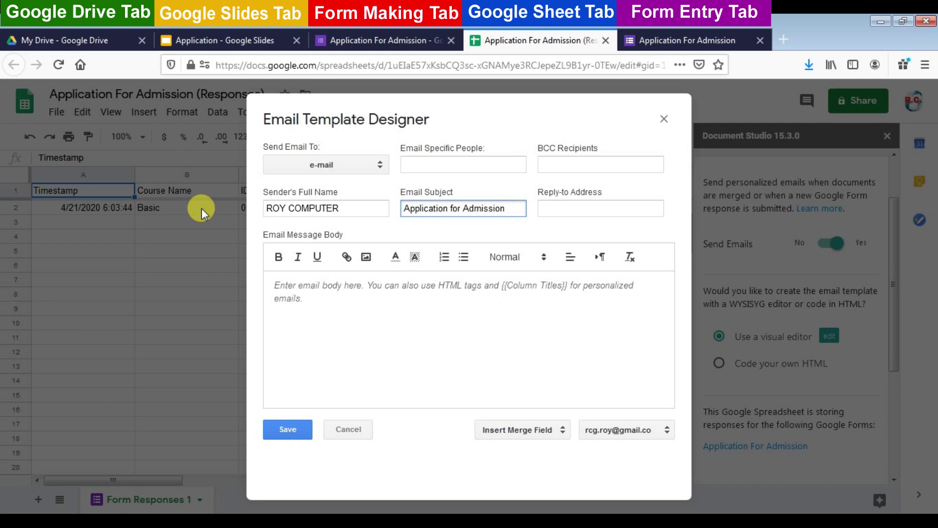
Write 'Welcome {{Name}}', acceptance for the {{Course Name}} course, and Registered Reference No {{ID}}
{"action": "left_click", "coordinate": [317, 283]}
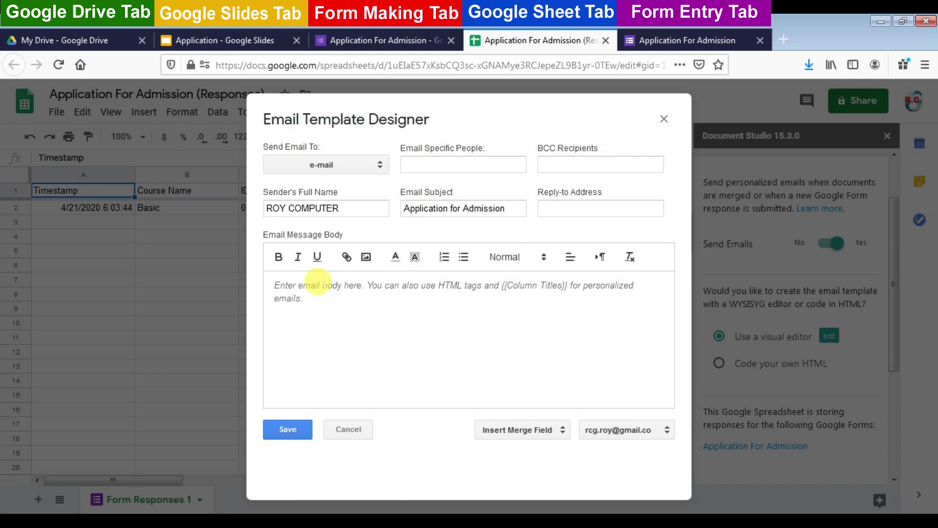
{"action": "type", "text": "Welcome"}
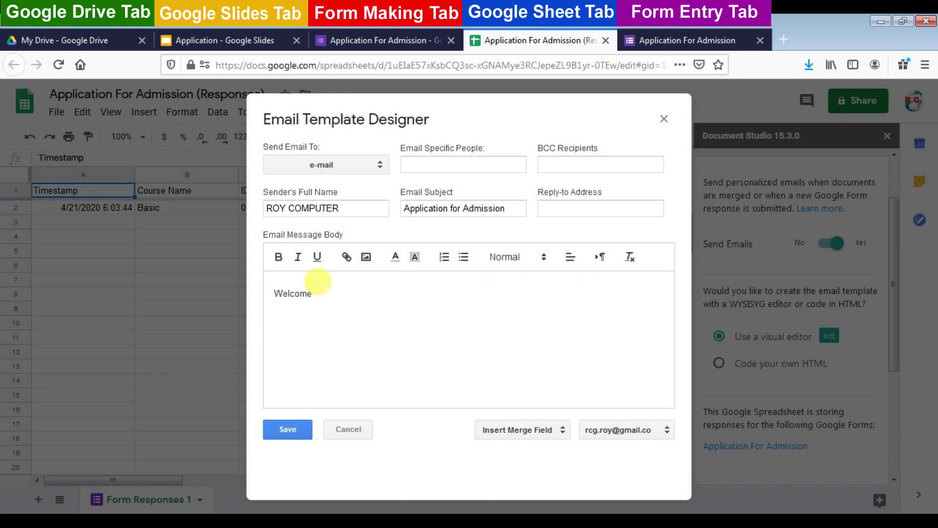
{"action": "left_click", "coordinate": [557, 431]}
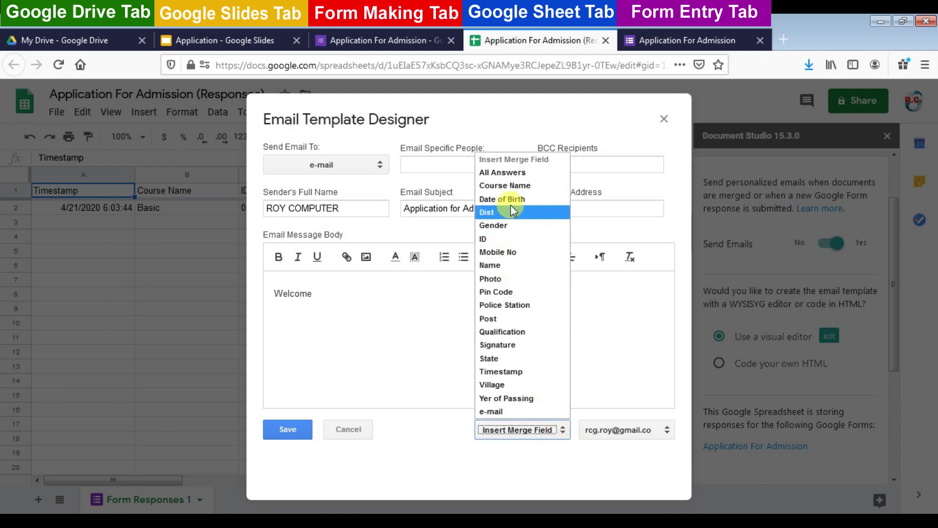
{"action": "left_click", "coordinate": [504, 265]}
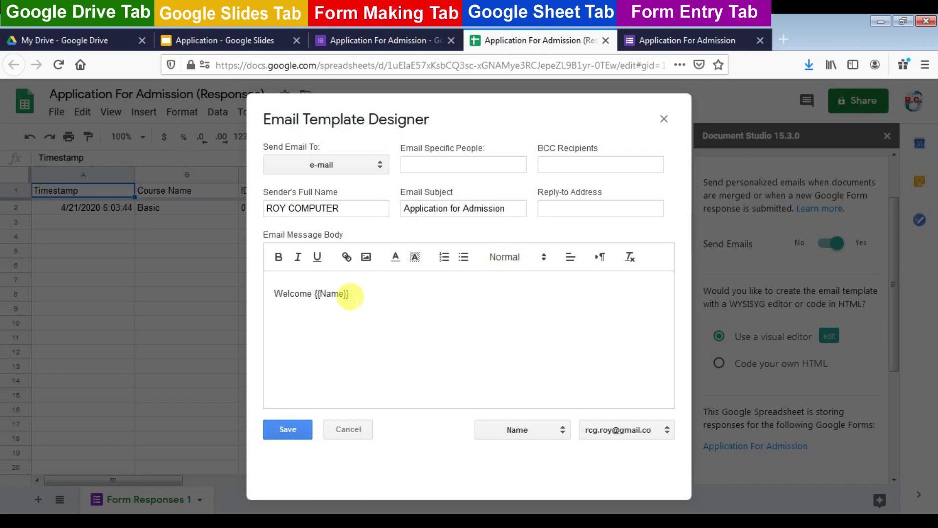
{"action": "key", "text": "Return"}
{"action": "type", "text": "Your Application is Accept for"}
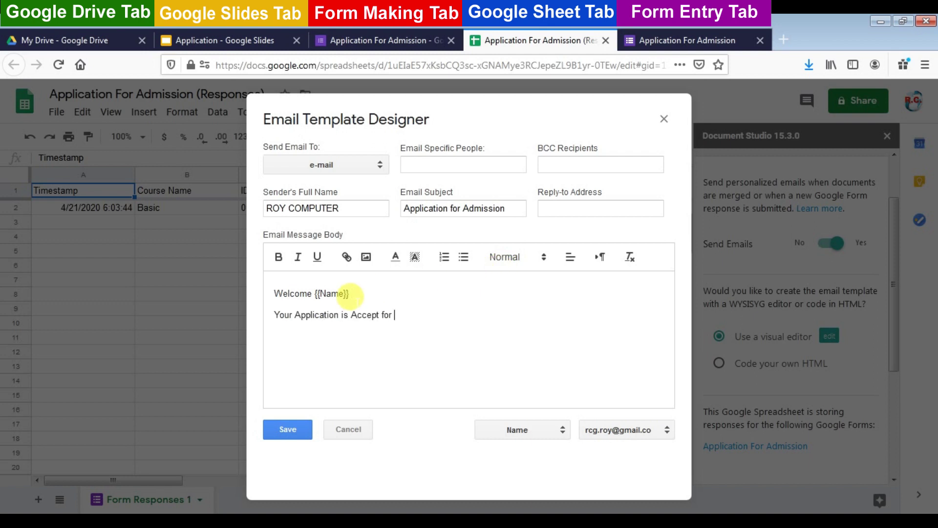
{"action": "left_click", "coordinate": [522, 429]}
{"action": "left_click", "coordinate": [522, 184]}
{"action": "type", "text": "Course Name}} Course"}
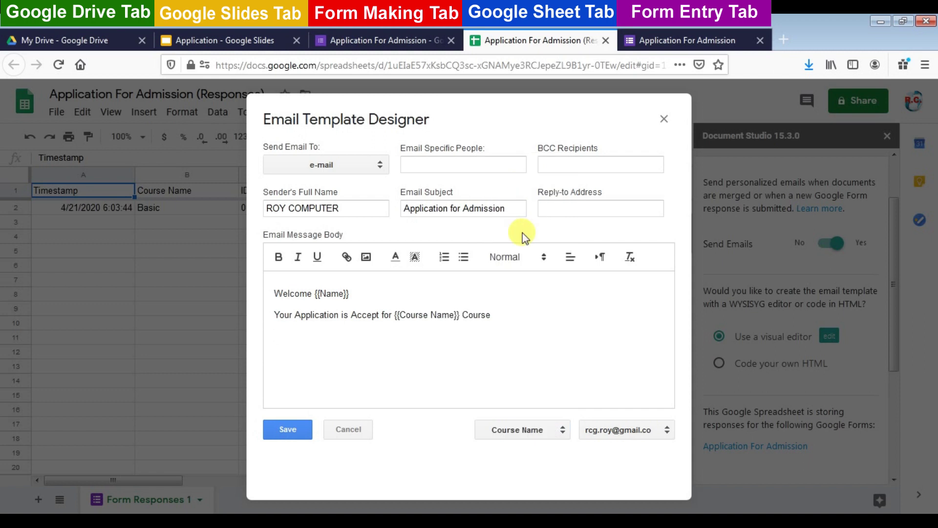
{"action": "type", "text": "Reg"}
{"action": "type", "text": "istered Reference"}
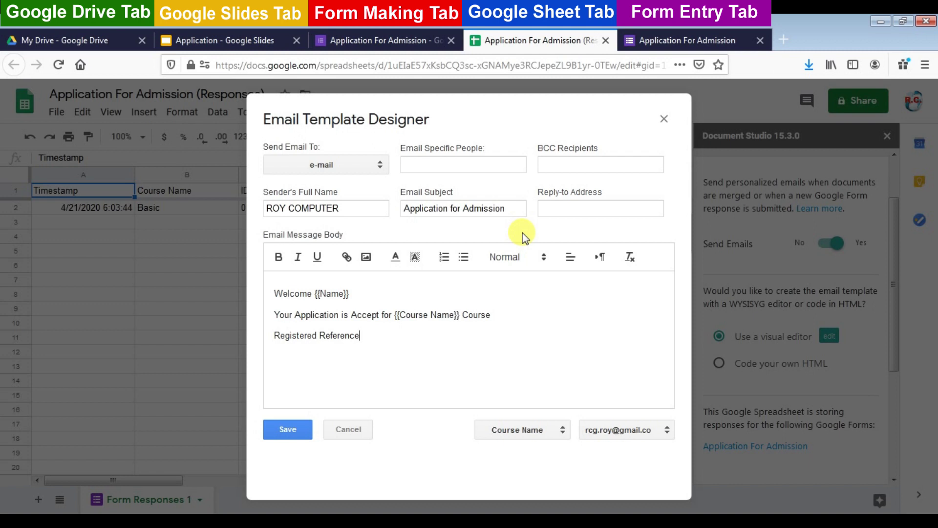
{"action": "type", "text": "No"}
{"action": "left_click", "coordinate": [552, 429]}
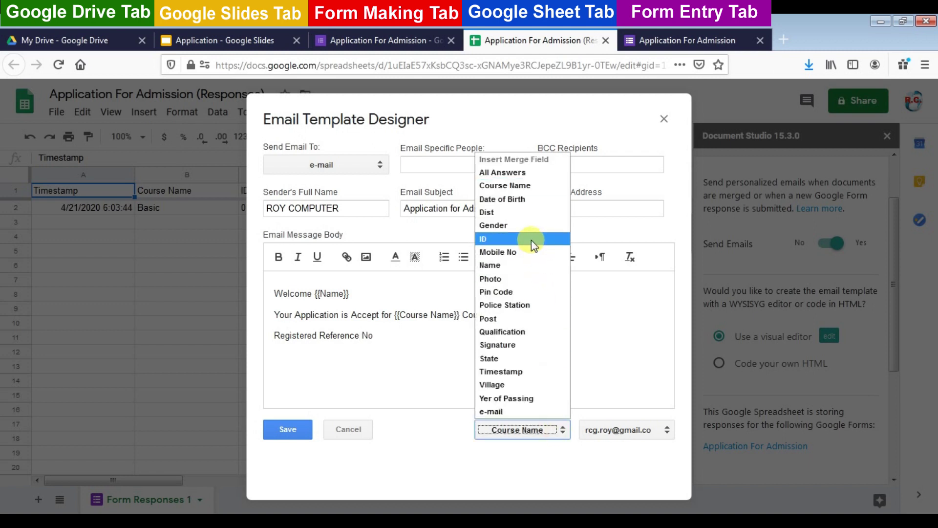
{"action": "left_click", "coordinate": [532, 239]}
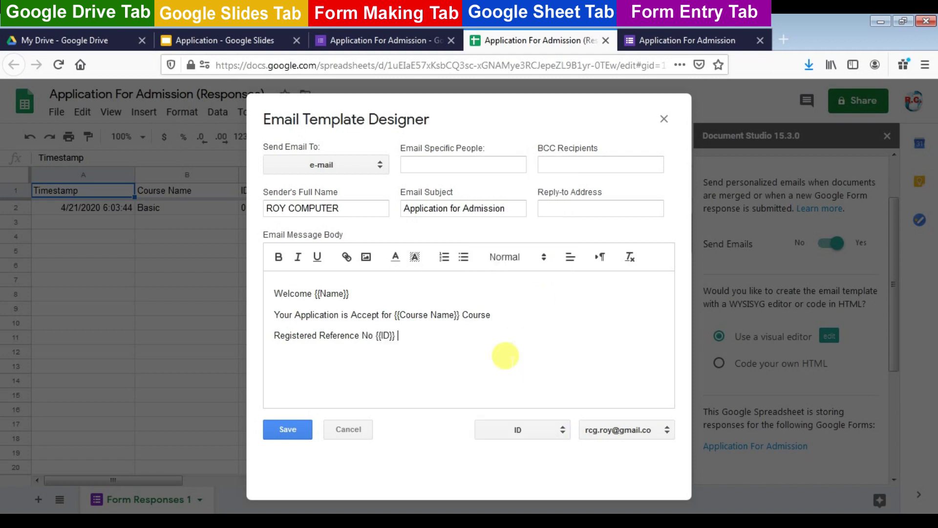
Add 'Plz Download Your Application Form', 'Thank You' and the sign-off, then save the template
{"action": "key", "text": "Return"}
{"action": "type", "text": "Plz Download Your Application Form"}
{"action": "key", "text": "Return"}
{"action": "key", "text": "Return"}
{"action": "type", "text": "Thank You"}
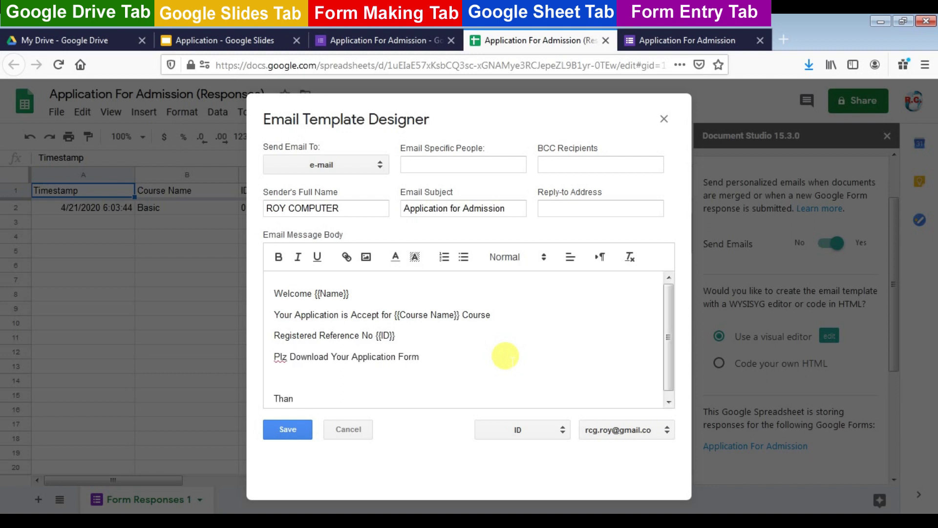
{"action": "key", "text": "Return"}
{"action": "type", "text": "Roy Computer"}
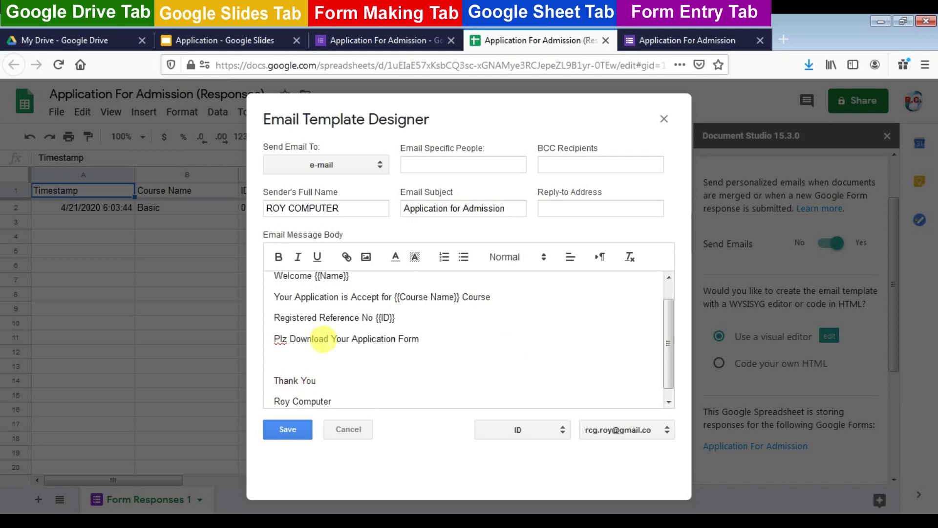
{"action": "key", "text": "ctrl+a"}
{"action": "left_click", "coordinate": [543, 258]}
{"action": "left_click", "coordinate": [446, 356]}
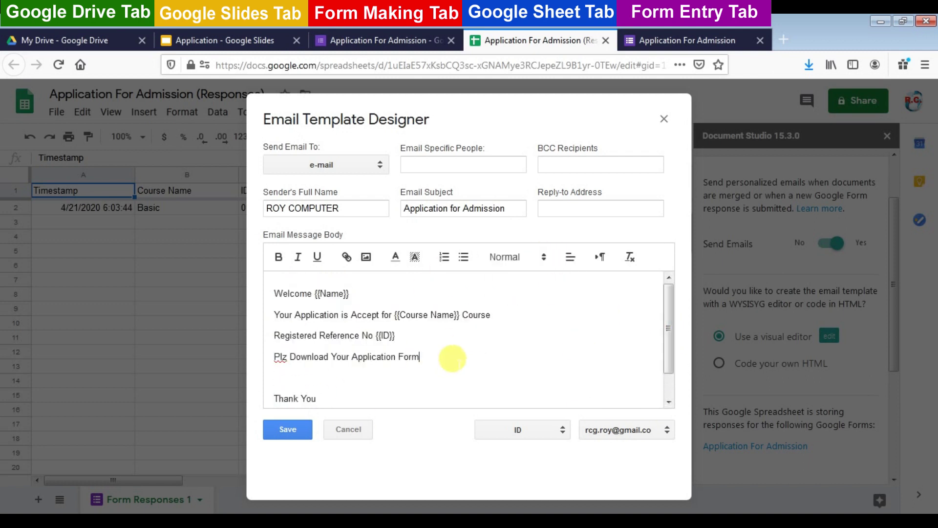
{"action": "scroll", "coordinate": [666, 386], "scroll_direction": "down", "scroll_amount": 2}
{"action": "left_click", "coordinate": [289, 429]}
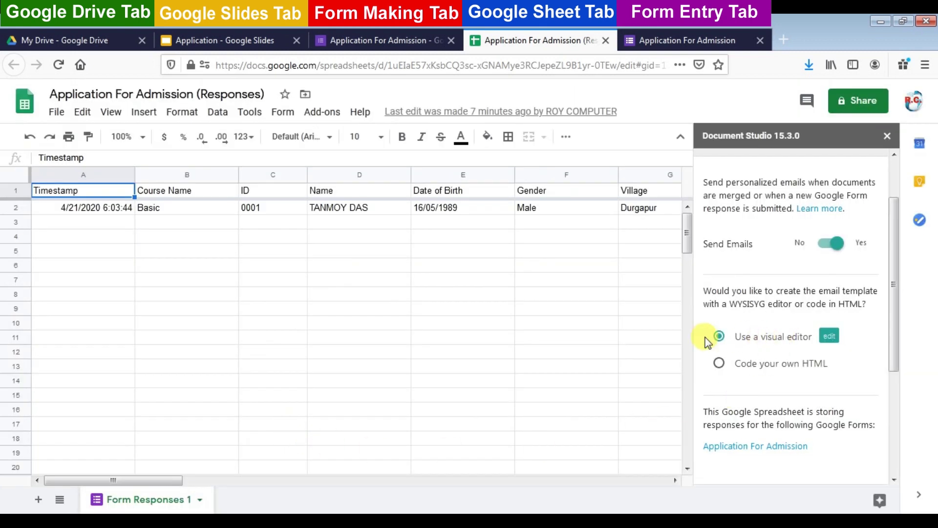
Choose the application responses folder as the Drive parent folder for generated documents
{"action": "left_click_drag", "start_coordinate": [893, 271], "coordinate": [894, 374]}
{"action": "left_click", "coordinate": [787, 334]}
{"action": "left_click", "coordinate": [850, 285]}
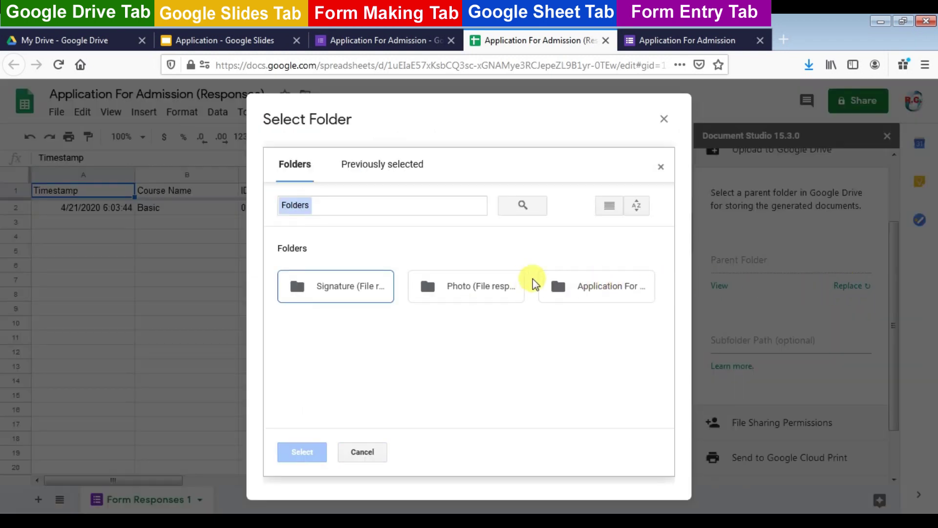
{"action": "left_click", "coordinate": [593, 286]}
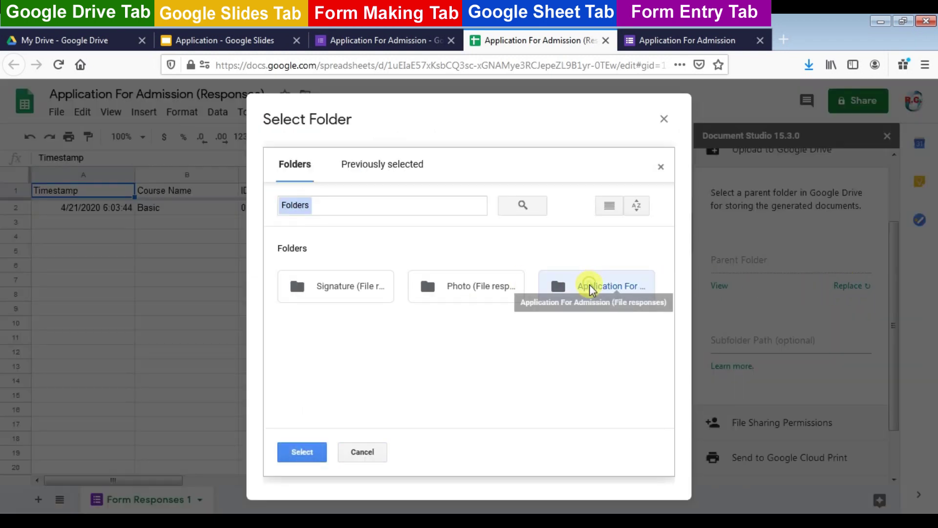
{"action": "left_click", "coordinate": [307, 450]}
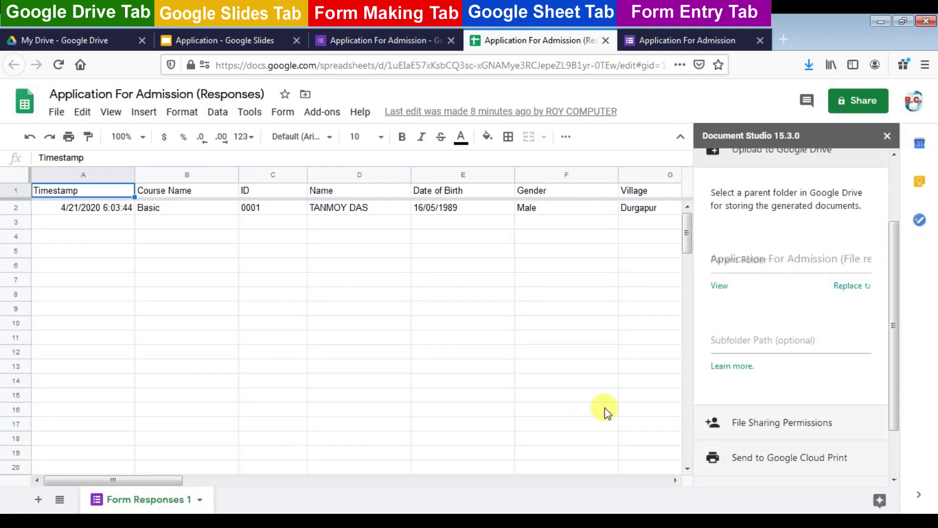
Paste {{Owner Name}} as the Drive subfolder path
{"action": "left_click", "coordinate": [758, 340]}
{"action": "right_click", "coordinate": [757, 339]}
{"action": "left_click", "coordinate": [797, 403]}
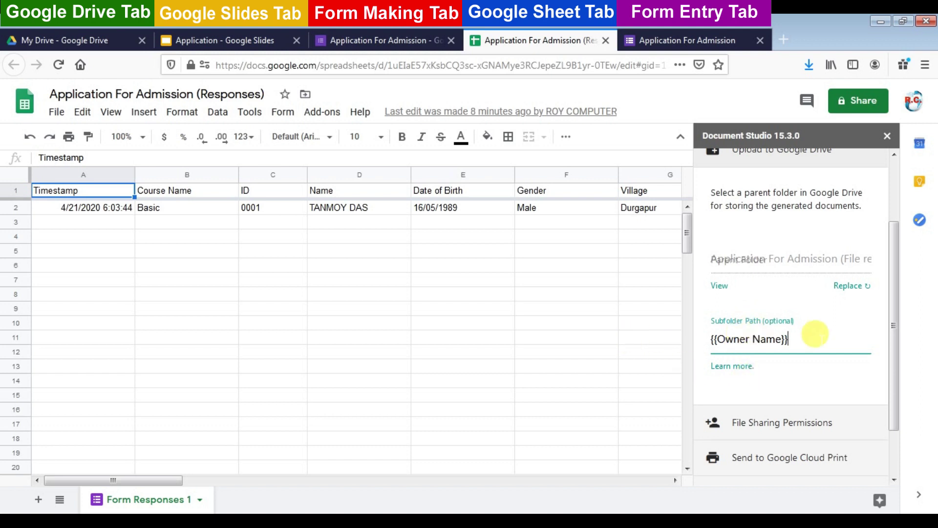
{"action": "left_click", "coordinate": [793, 386]}
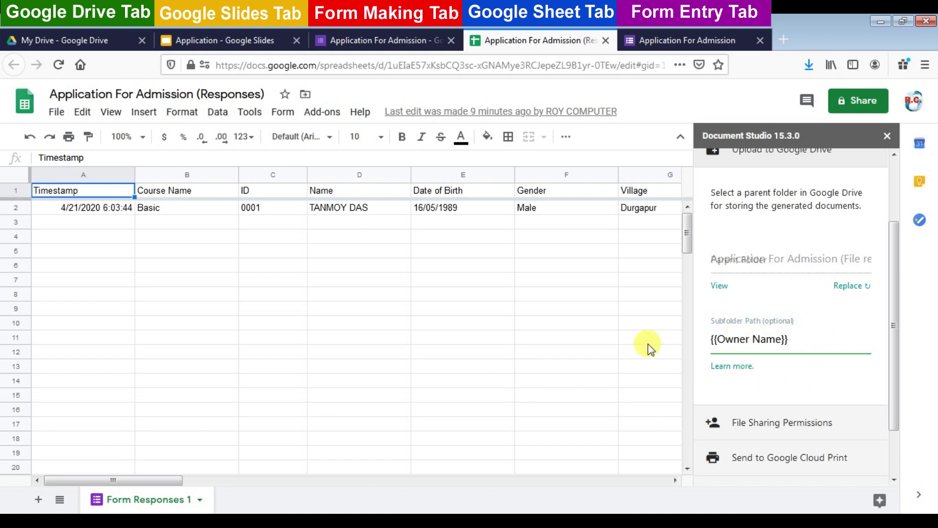
{"action": "left_click", "coordinate": [581, 325]}
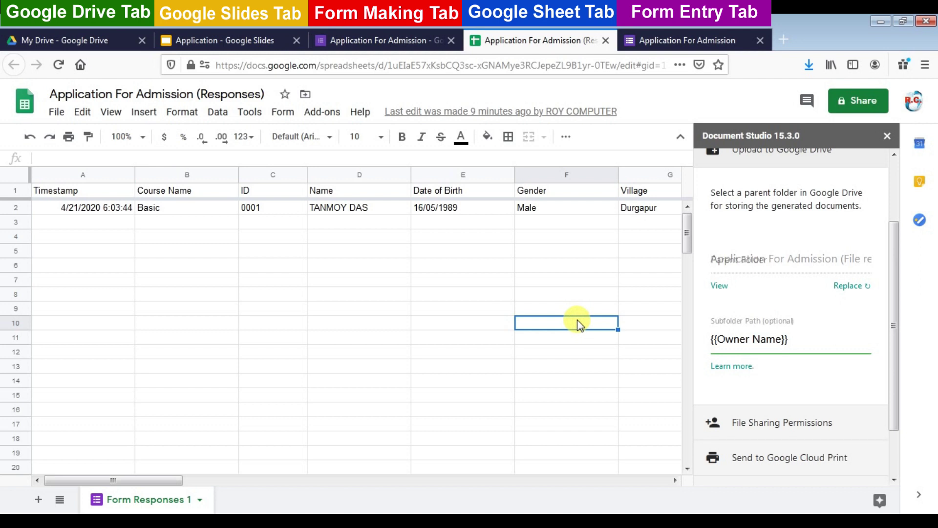
{"action": "scroll", "coordinate": [757, 429], "scroll_direction": "down", "scroll_amount": 2}
Enable Merge Documents Now, Merge on Form Submit and Merge Every Hour, then run the merge
{"action": "left_click", "coordinate": [758, 431]}
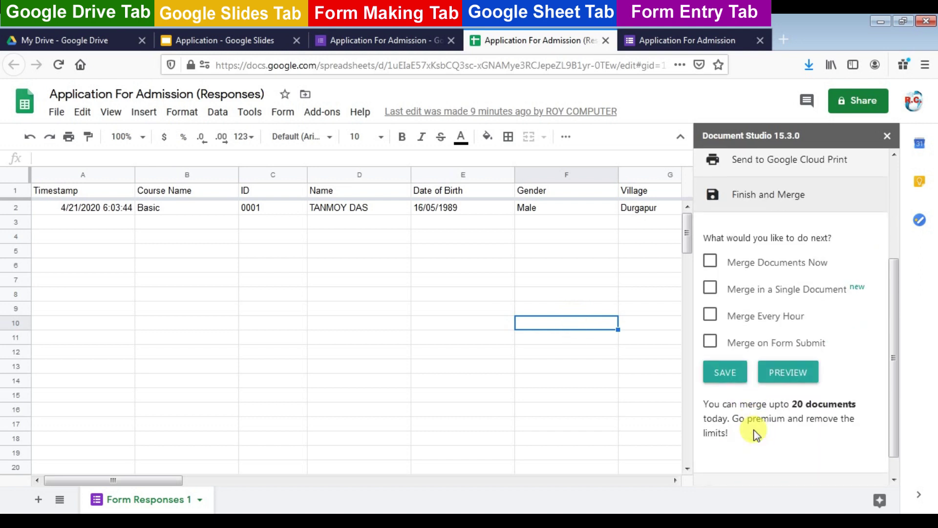
{"action": "left_click", "coordinate": [710, 261]}
{"action": "left_click", "coordinate": [711, 341]}
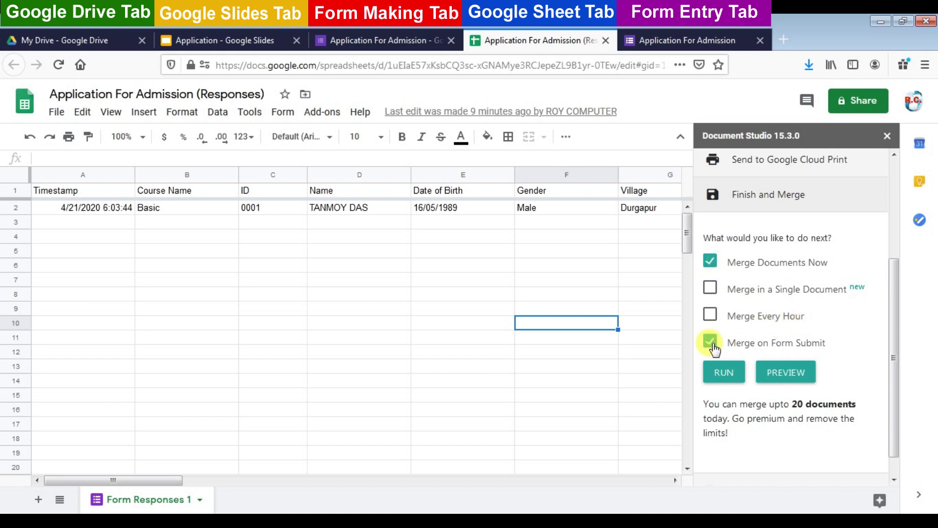
{"action": "left_click", "coordinate": [710, 316]}
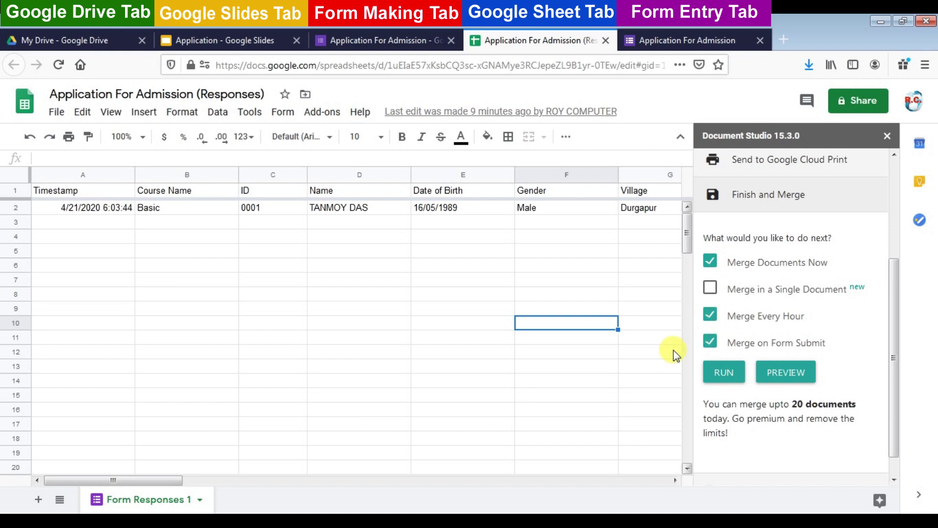
{"action": "left_click", "coordinate": [723, 377]}
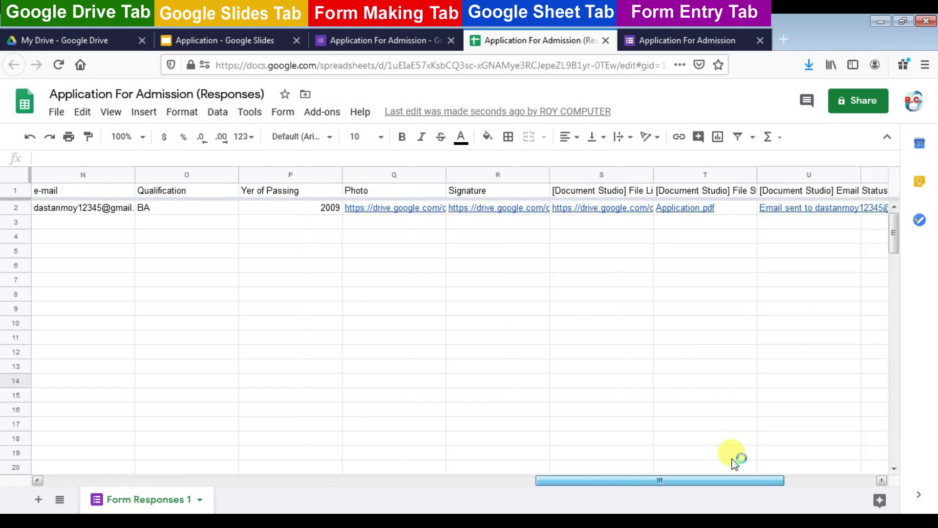
{"action": "left_click_drag", "start_coordinate": [731, 455], "coordinate": [790, 460]}
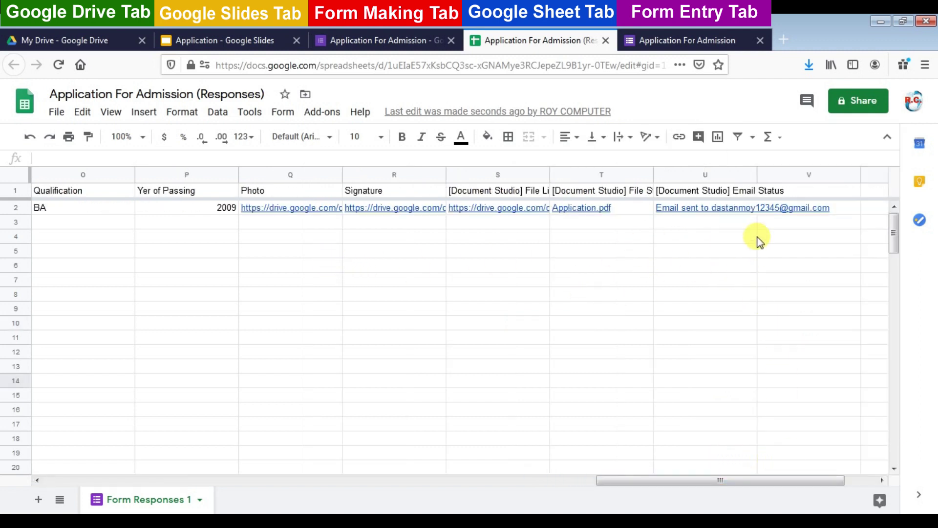
{"action": "key", "text": "ctrl+Tab"}
Choose the Diploma course and enter the applicant's name, birth date, gender, address and e-mail
{"action": "scroll", "coordinate": [615, 213], "scroll_direction": "down", "scroll_amount": 3}
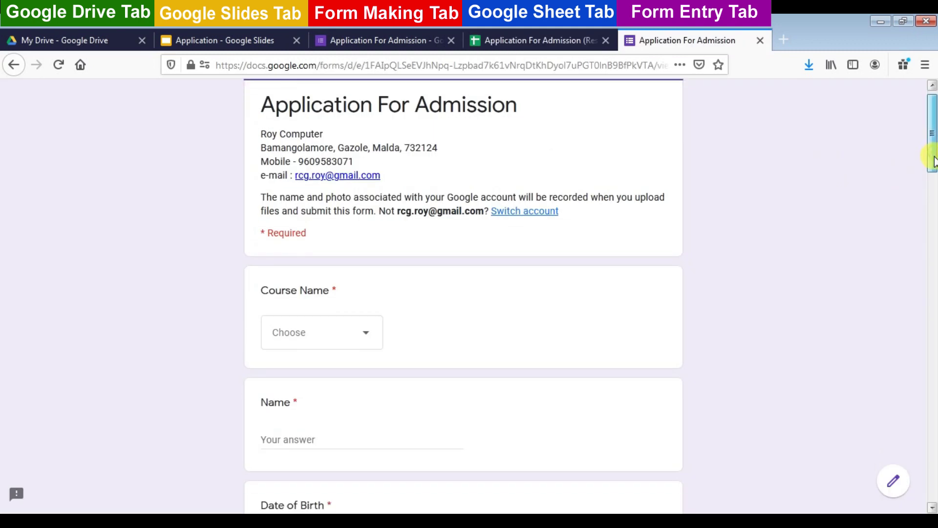
{"action": "left_click", "coordinate": [371, 265]}
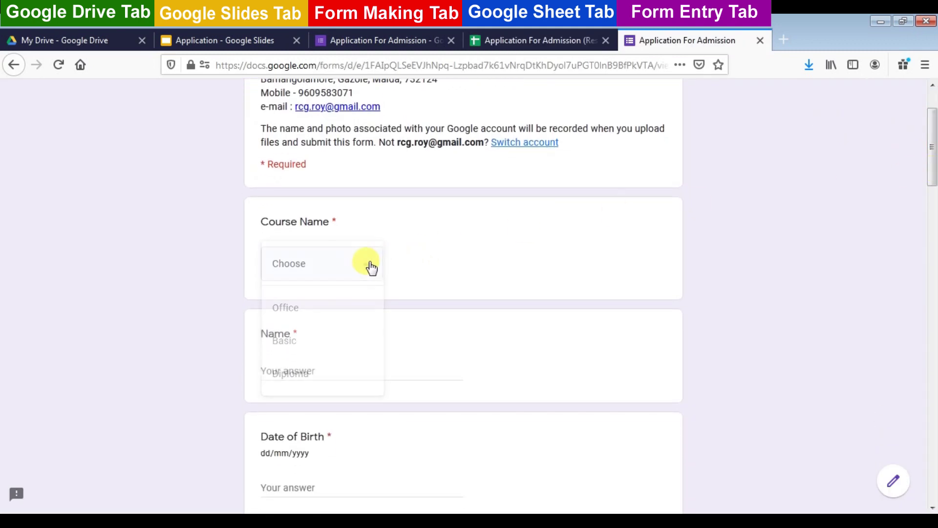
{"action": "left_click", "coordinate": [293, 308]}
{"action": "left_click", "coordinate": [310, 369]}
{"action": "key", "text": "Tab"}
{"action": "type", "text": "16/01/19"}
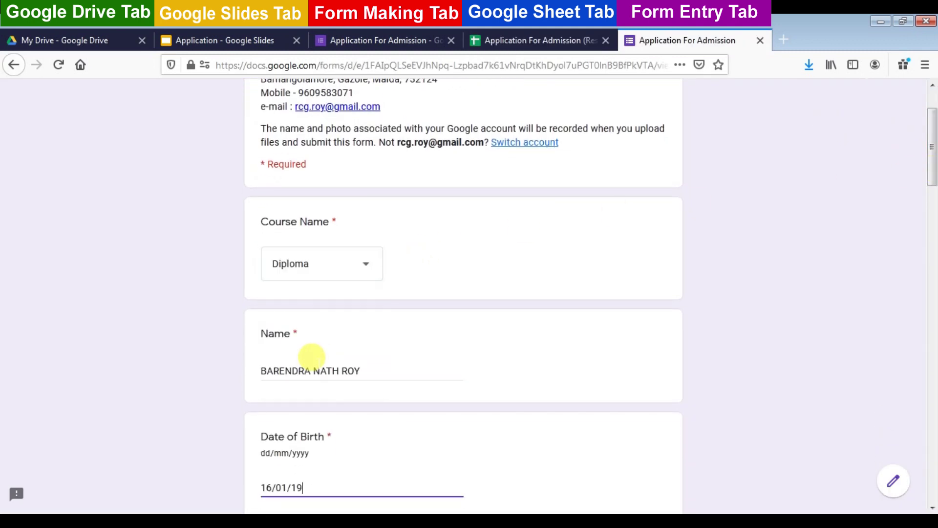
{"action": "left_click", "coordinate": [267, 166]}
{"action": "key", "text": "Tab"}
{"action": "key", "text": "Tab"}
{"action": "type", "text": "Gazole"}
{"action": "key", "text": "Tab"}
{"action": "type", "text": "Gazole"}
{"action": "type", "text": "3071"}
{"action": "key", "text": "Tab"}
Pick MP as qualification, upload Photo.jpeg and Signature.jpg, and submit the application
{"action": "scroll", "coordinate": [429, 361], "scroll_direction": "down", "scroll_amount": 7}
{"action": "left_click", "coordinate": [267, 211]}
{"action": "scroll", "coordinate": [537, 325], "scroll_direction": "down", "scroll_amount": 1}
{"action": "left_click", "coordinate": [337, 351]}
{"action": "type", "text": "2"}
{"action": "left_click", "coordinate": [463, 307]}
{"action": "left_click_drag", "start_coordinate": [747, 127], "coordinate": [747, 220]}
{"action": "double_click", "coordinate": [560, 225]}
{"action": "left_click", "coordinate": [289, 337]}
{"action": "left_click", "coordinate": [463, 308]}
{"action": "left_click_drag", "start_coordinate": [747, 127], "coordinate": [748, 318]}
{"action": "double_click", "coordinate": [247, 174]}
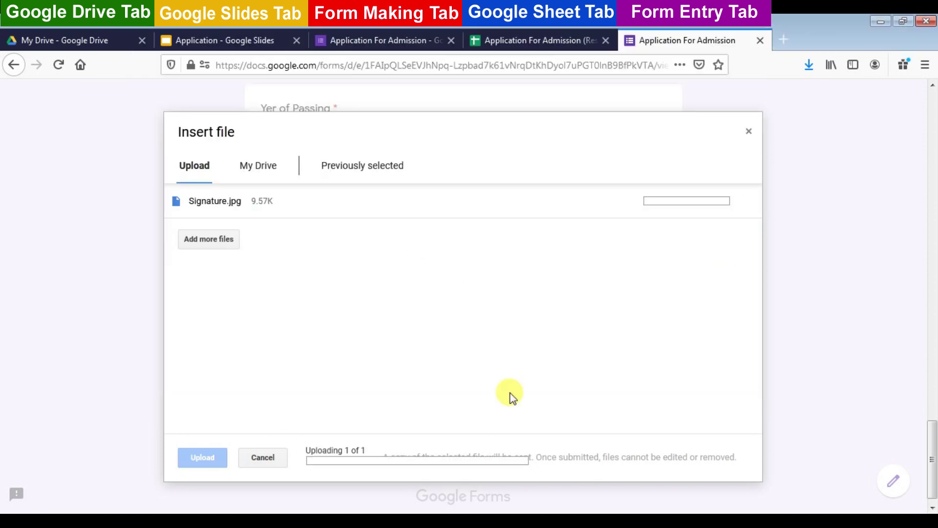
{"action": "left_click", "coordinate": [284, 407]}
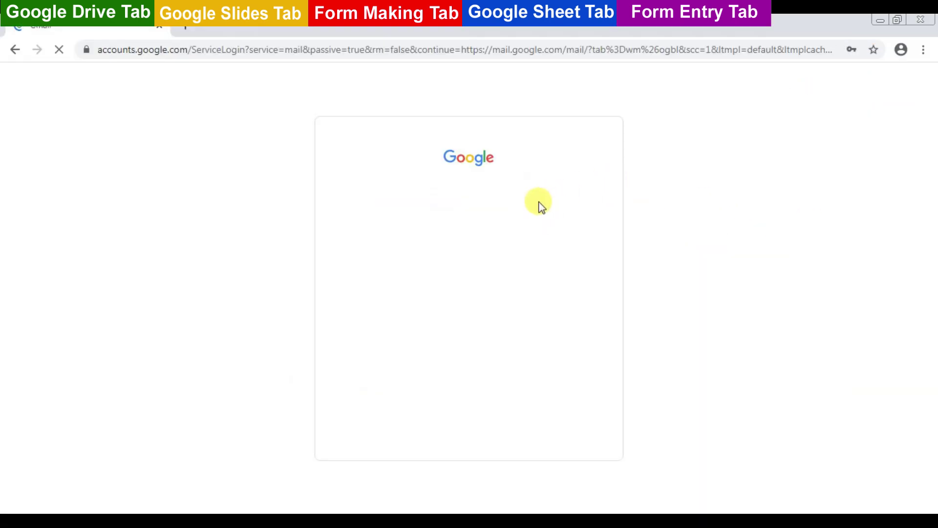
Sign in to Gmail with the applicant's e-mail address and account password
{"action": "left_click", "coordinate": [433, 257]}
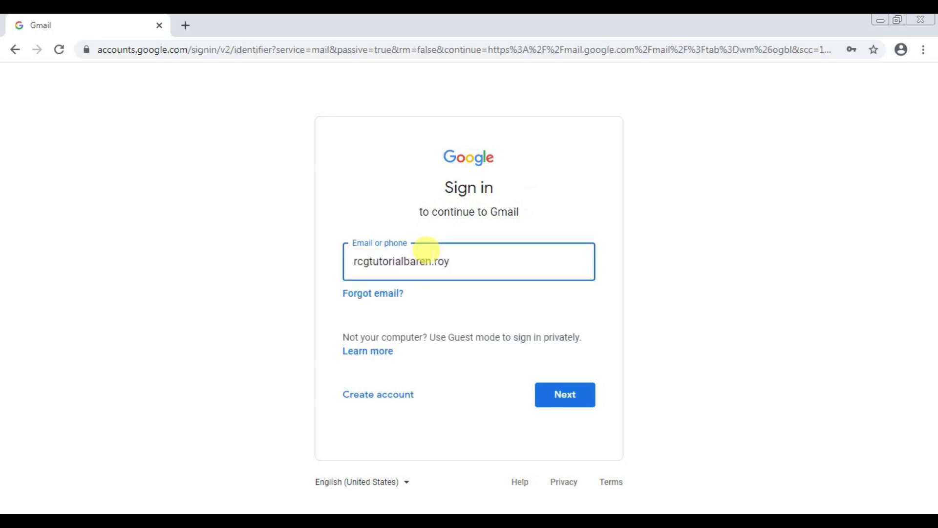
{"action": "key", "text": "ctrl+a"}
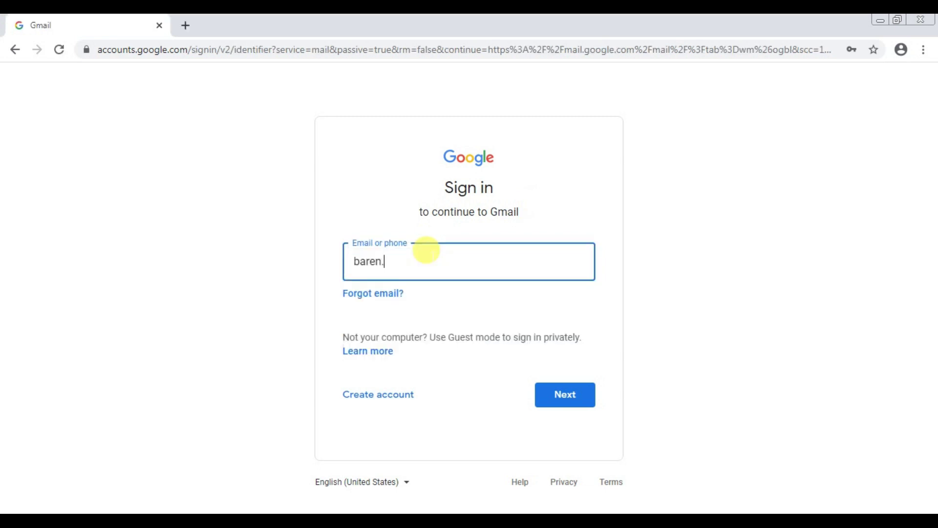
{"action": "left_click", "coordinate": [553, 389]}
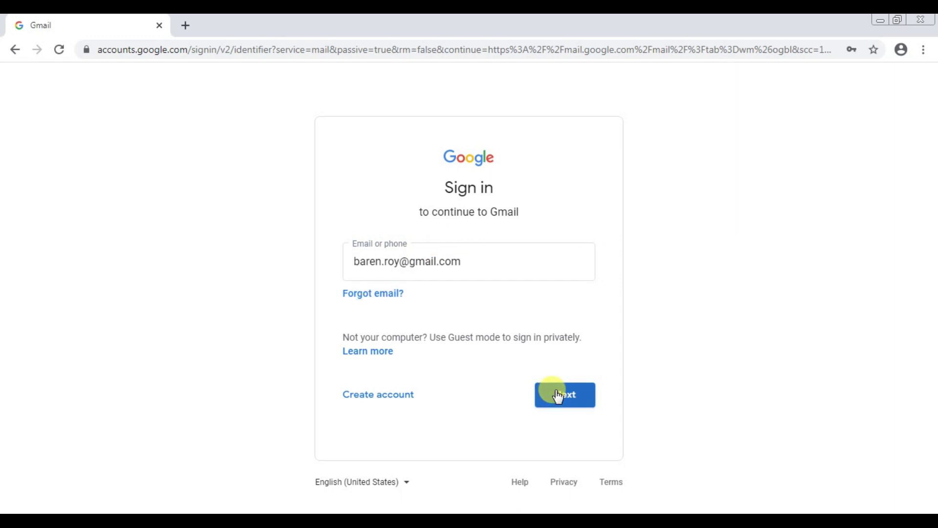
{"action": "type", "text": "********"}
{"action": "left_click_drag", "start_coordinate": [481, 268], "coordinate": [300, 279]}
{"action": "type", "text": "******"}
{"action": "left_click", "coordinate": [564, 323]}
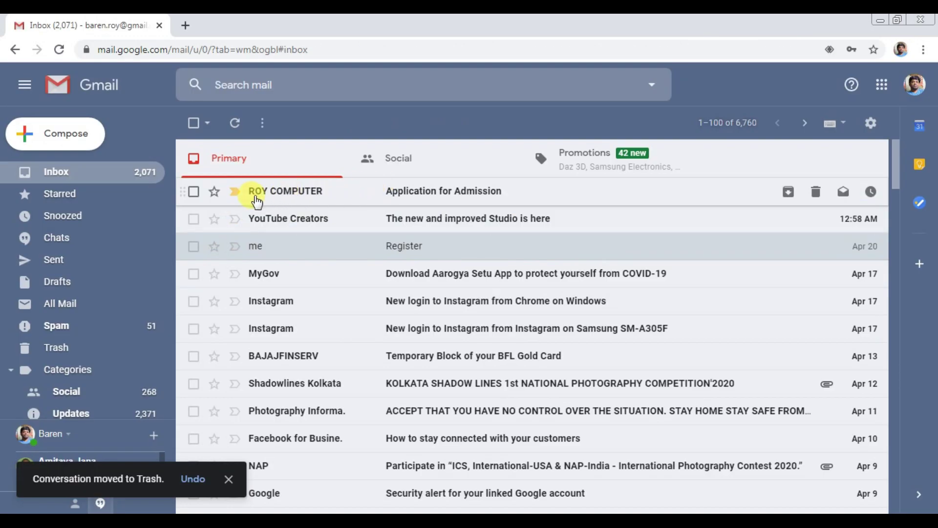
Open the Application for Admission email and preview its Application.pdf attachment
{"action": "left_click", "coordinate": [407, 194]}
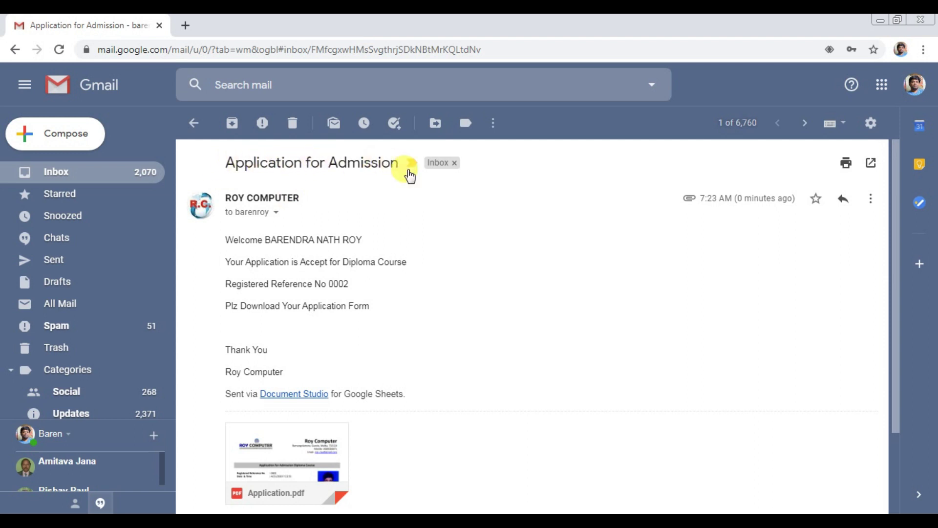
{"action": "left_click", "coordinate": [286, 450]}
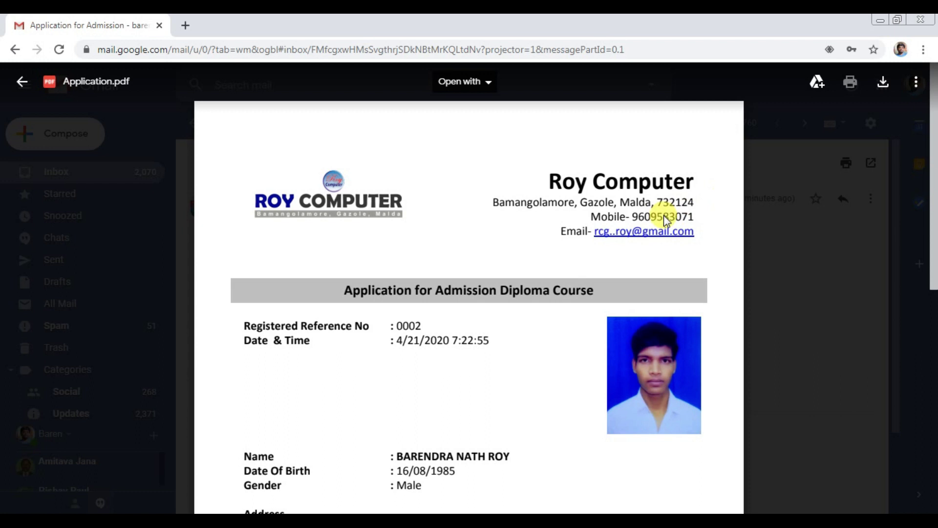
{"action": "scroll", "coordinate": [499, 230], "scroll_direction": "down", "scroll_amount": 4}
{"action": "left_click_drag", "start_coordinate": [934, 313], "coordinate": [936, 90]}
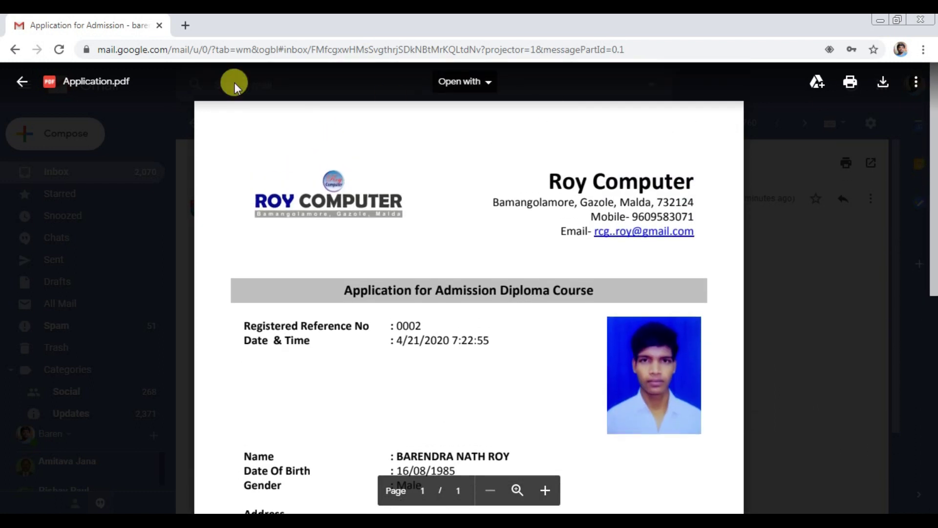
{"action": "left_click", "coordinate": [22, 82]}
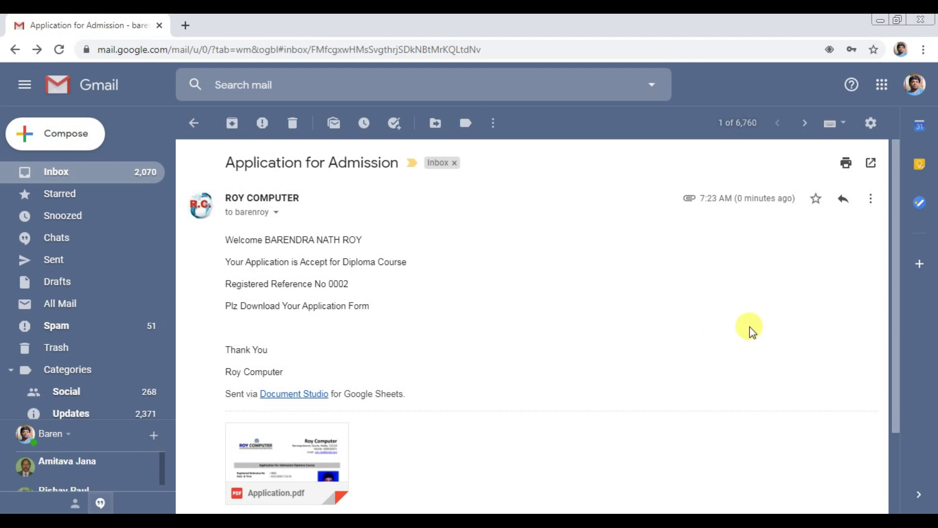
{"action": "scroll", "coordinate": [386, 360], "scroll_direction": "down", "scroll_amount": 2}
{"action": "mouse_move", "coordinate": [266, 395]}
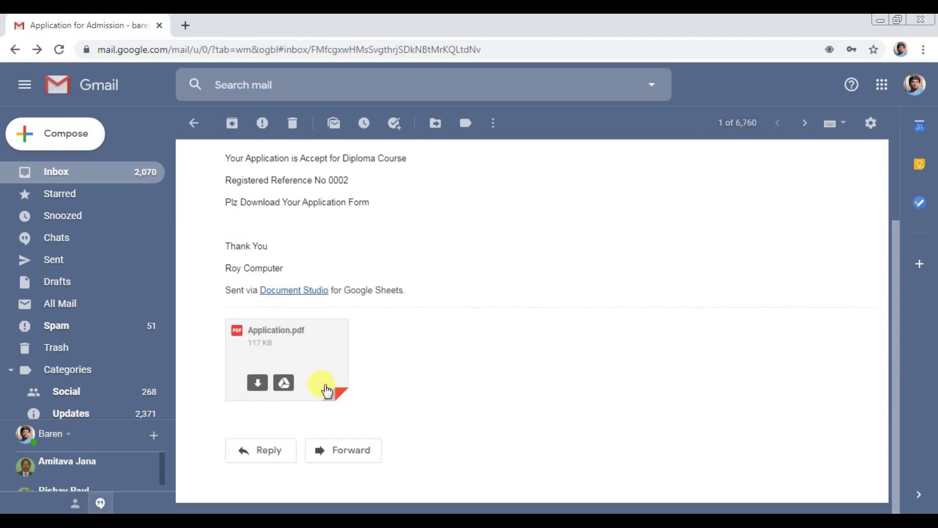